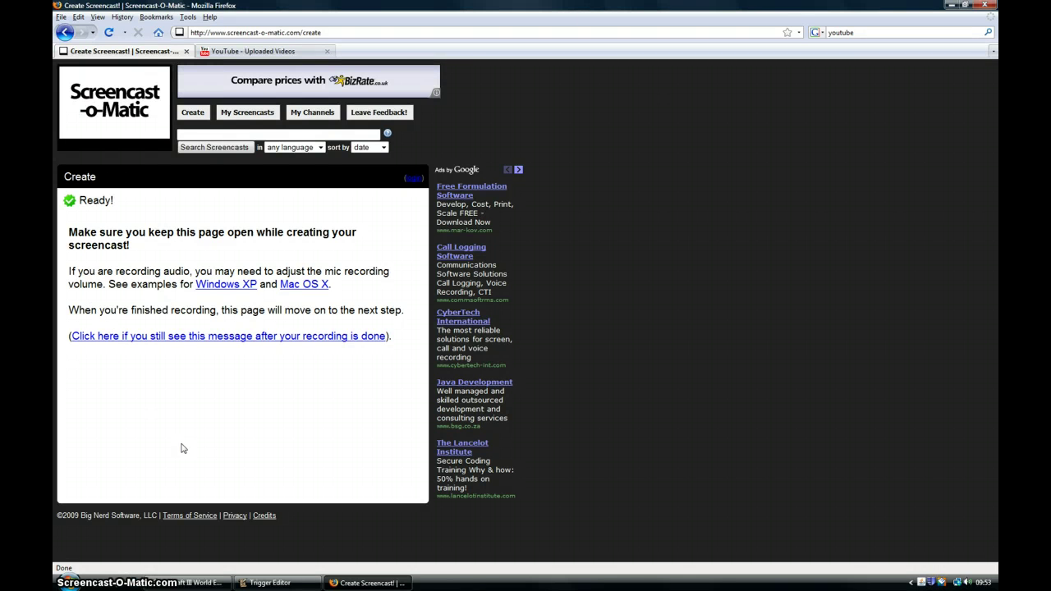
Switch from Firefox to the Warcraft III World Editor window via the taskbar.
{"action": "left_click", "coordinate": [189, 582]}
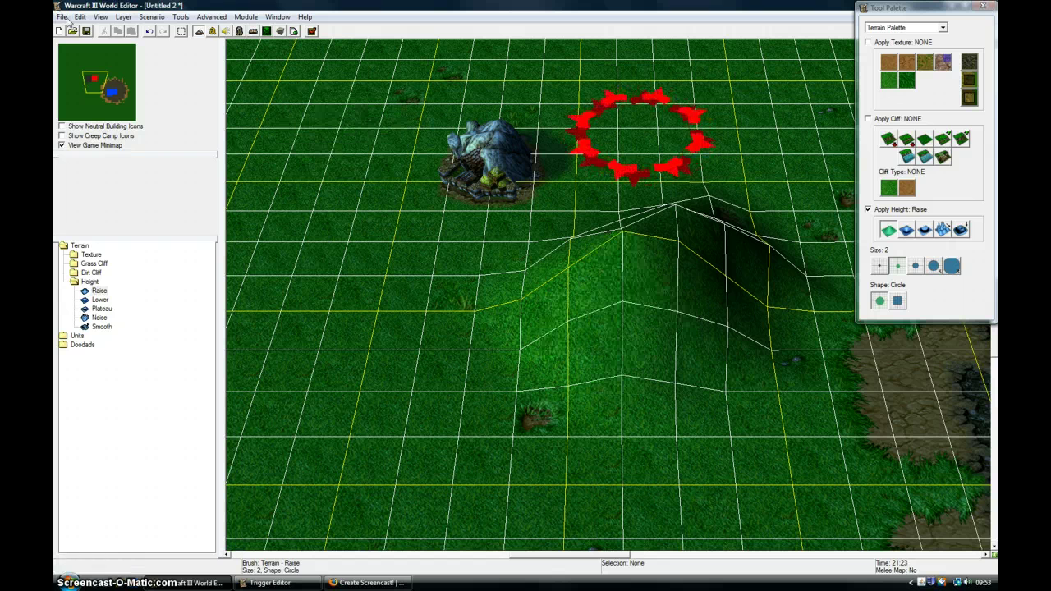
Undo the raised hill, then redo Add Units to bring back the gold mine.
{"action": "key", "text": "ctrl+z"}
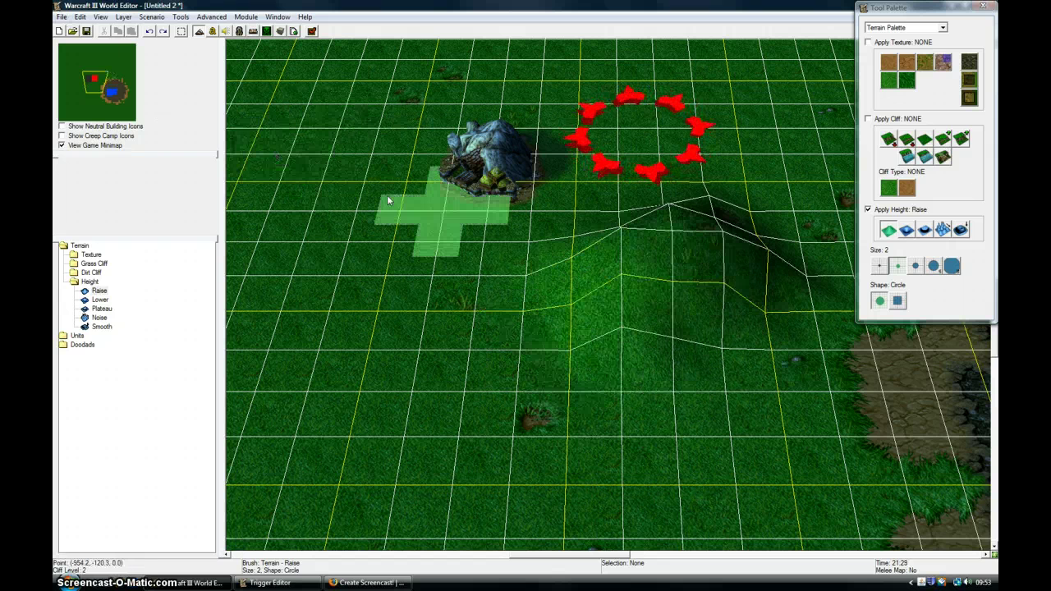
{"action": "key", "text": "ctrl+z"}
{"action": "key", "text": "ctrl+z"}
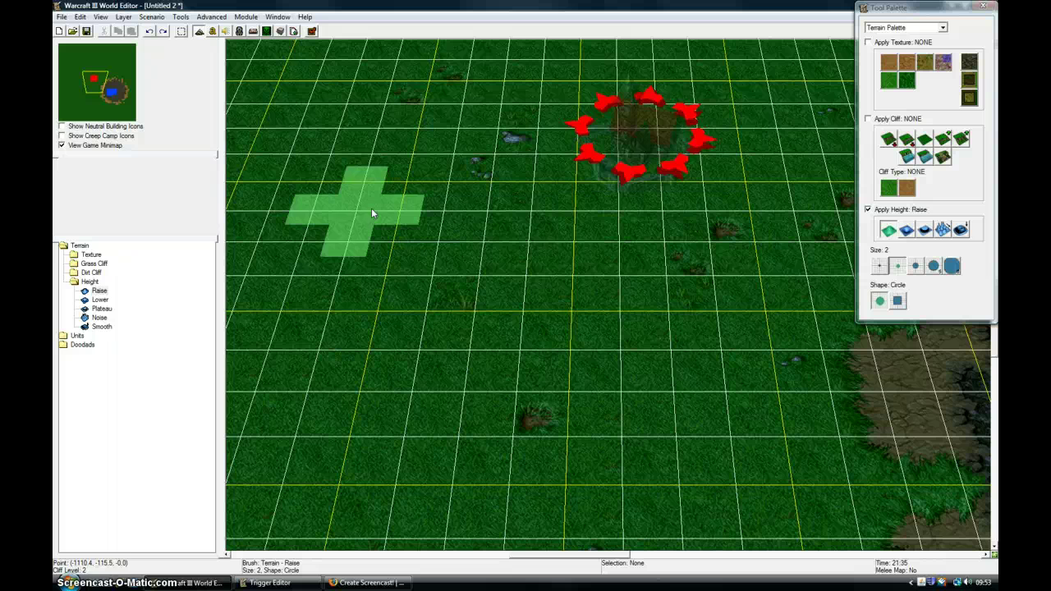
{"action": "left_click", "coordinate": [82, 17]}
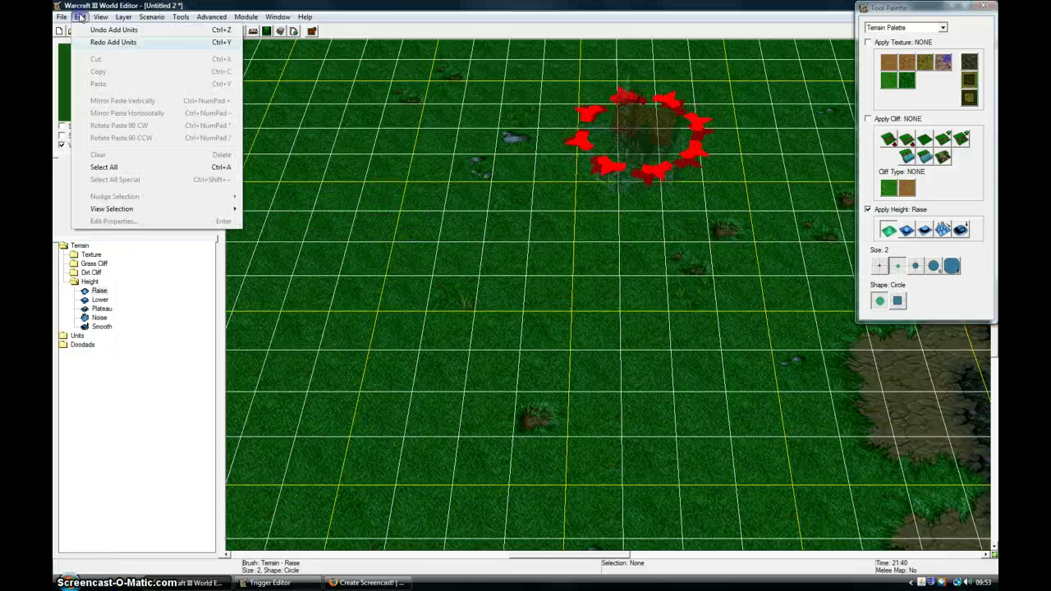
{"action": "left_click", "coordinate": [113, 42]}
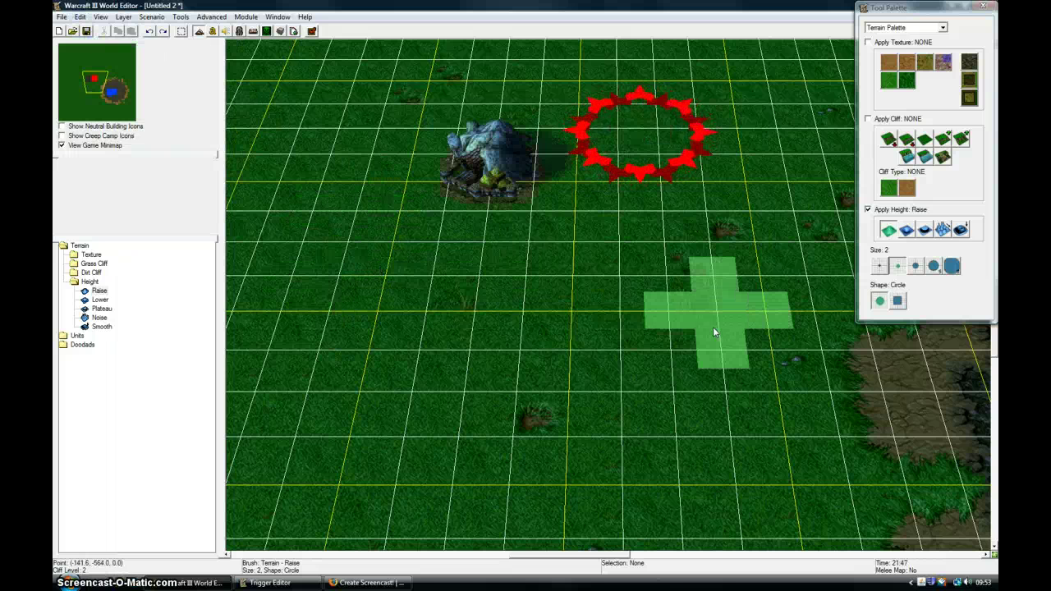
Pan the view toward the blue start location and back to red.
{"action": "key", "text": "Right"}
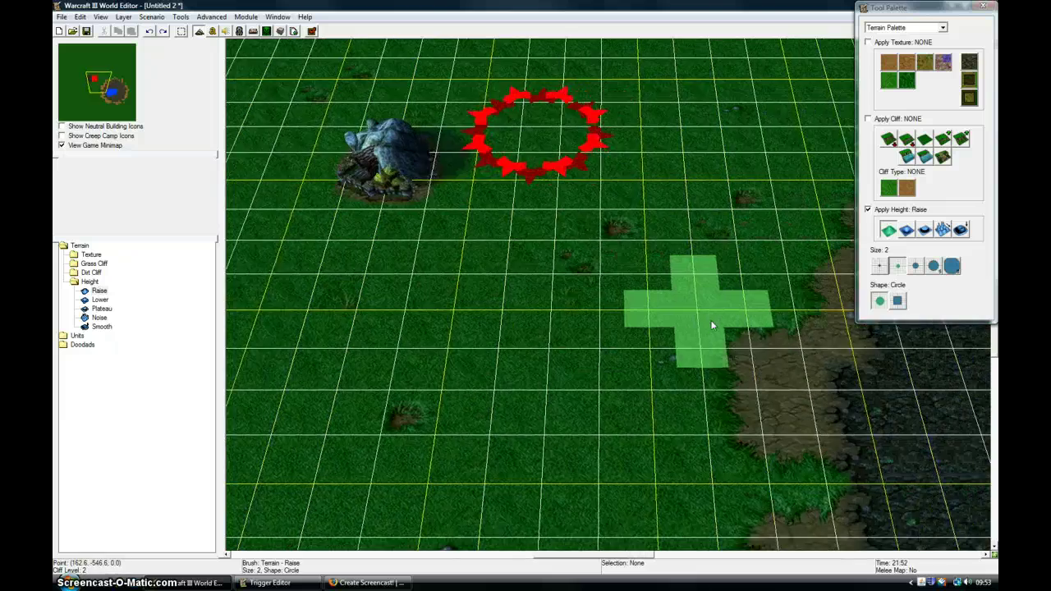
{"action": "key", "text": "Down"}
{"action": "key", "text": "Left"}
{"action": "key", "text": "Up"}
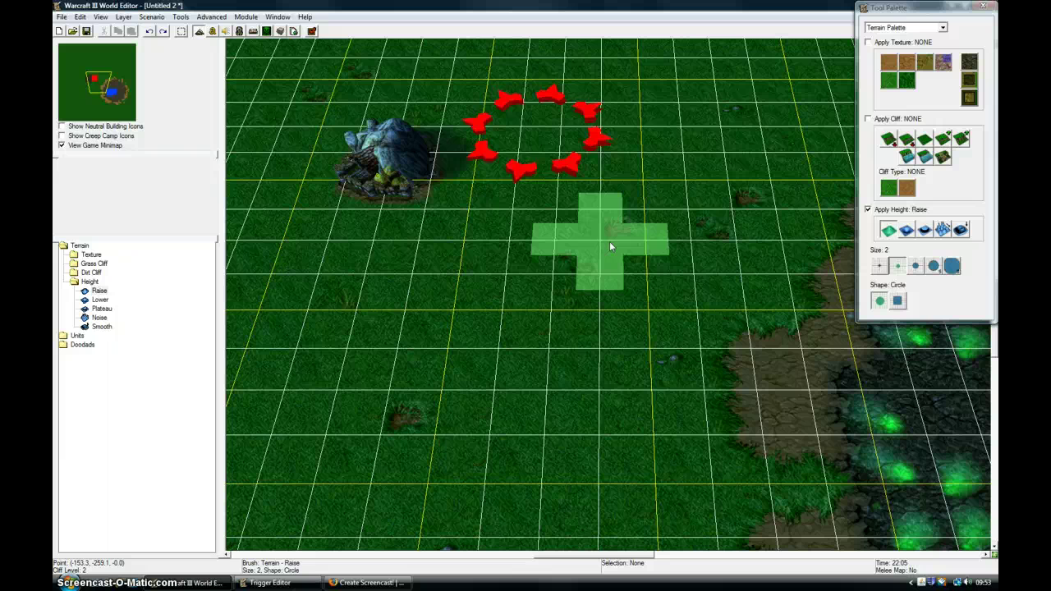
Raise a grassy mound just below the red start location with the Raise brush.
{"action": "mouse_move", "coordinate": [591, 245]}
{"action": "left_mouse_down"}
{"action": "mouse_move", "coordinate": [605, 255]}
{"action": "mouse_move", "coordinate": [657, 254]}
{"action": "mouse_move", "coordinate": [574, 234]}
{"action": "mouse_move", "coordinate": [581, 293]}
{"action": "mouse_move", "coordinate": [656, 309]}
{"action": "mouse_move", "coordinate": [685, 262]}
{"action": "mouse_move", "coordinate": [605, 242]}
{"action": "mouse_move", "coordinate": [621, 281]}
{"action": "mouse_move", "coordinate": [644, 239]}
{"action": "mouse_move", "coordinate": [577, 235]}
{"action": "mouse_move", "coordinate": [570, 282]}
{"action": "mouse_move", "coordinate": [634, 294]}
{"action": "mouse_move", "coordinate": [614, 231]}
{"action": "mouse_move", "coordinate": [575, 277]}
{"action": "mouse_move", "coordinate": [657, 277]}
{"action": "mouse_move", "coordinate": [648, 222]}
{"action": "mouse_move", "coordinate": [539, 211]}
{"action": "mouse_move", "coordinate": [537, 265]}
{"action": "left_mouse_up"}
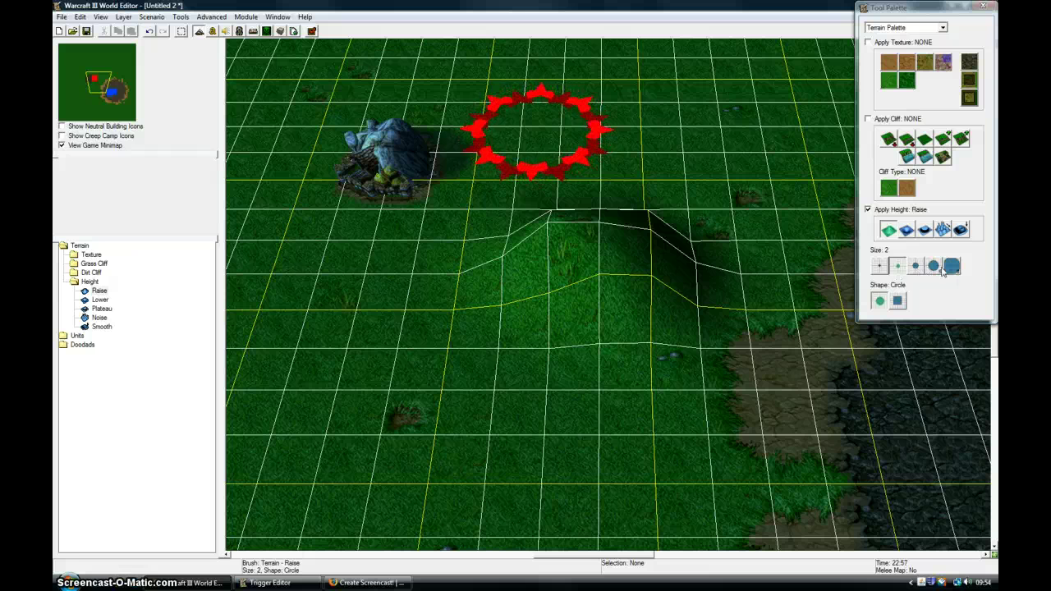
With a square Raise brush, build the mound up and out into a long ridge.
{"action": "left_click", "coordinate": [898, 301]}
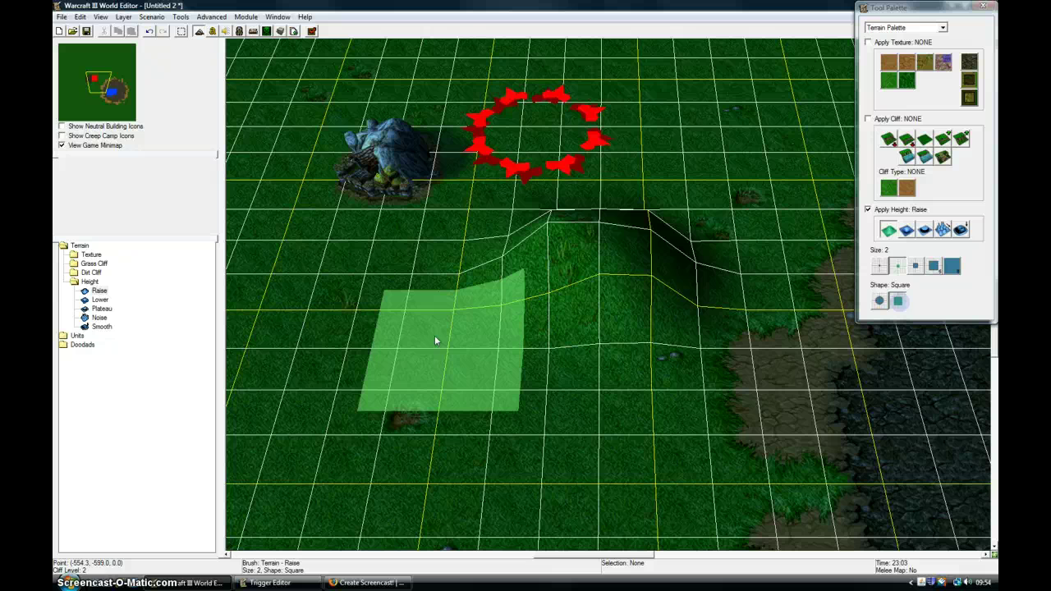
{"action": "mouse_move", "coordinate": [435, 350]}
{"action": "left_mouse_down"}
{"action": "mouse_move", "coordinate": [446, 369]}
{"action": "mouse_move", "coordinate": [497, 369]}
{"action": "mouse_move", "coordinate": [525, 317]}
{"action": "mouse_move", "coordinate": [535, 346]}
{"action": "mouse_move", "coordinate": [525, 295]}
{"action": "mouse_move", "coordinate": [608, 319]}
{"action": "mouse_move", "coordinate": [528, 285]}
{"action": "mouse_move", "coordinate": [564, 322]}
{"action": "mouse_move", "coordinate": [605, 237]}
{"action": "mouse_move", "coordinate": [536, 227]}
{"action": "mouse_move", "coordinate": [512, 263]}
{"action": "mouse_move", "coordinate": [551, 304]}
{"action": "mouse_move", "coordinate": [642, 275]}
{"action": "mouse_move", "coordinate": [641, 230]}
{"action": "mouse_move", "coordinate": [553, 227]}
{"action": "mouse_move", "coordinate": [553, 238]}
{"action": "left_mouse_up"}
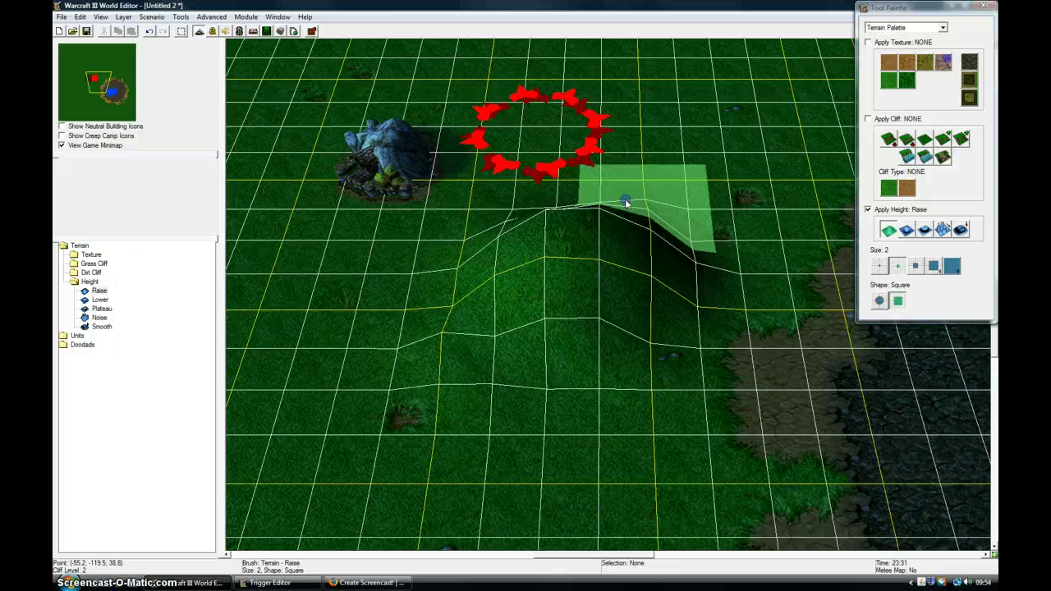
{"action": "mouse_move", "coordinate": [625, 202]}
{"action": "left_mouse_down"}
{"action": "mouse_move", "coordinate": [531, 206]}
{"action": "mouse_move", "coordinate": [495, 239]}
{"action": "mouse_move", "coordinate": [488, 295]}
{"action": "mouse_move", "coordinate": [539, 335]}
{"action": "mouse_move", "coordinate": [669, 305]}
{"action": "mouse_move", "coordinate": [689, 260]}
{"action": "mouse_move", "coordinate": [620, 202]}
{"action": "mouse_move", "coordinate": [547, 223]}
{"action": "mouse_move", "coordinate": [551, 205]}
{"action": "mouse_move", "coordinate": [540, 334]}
{"action": "left_mouse_up"}
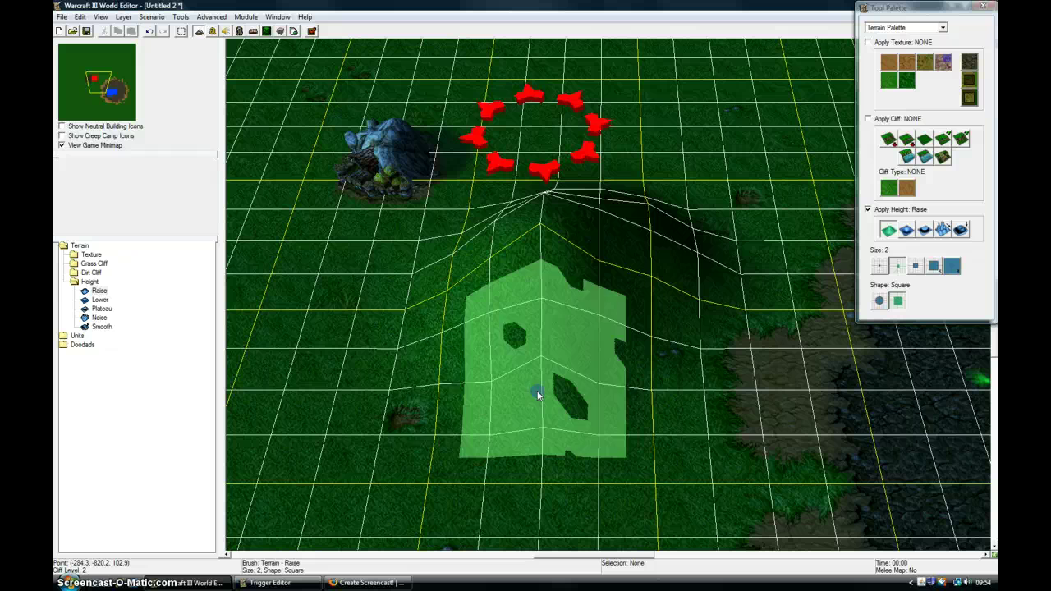
{"action": "mouse_move", "coordinate": [537, 395]}
{"action": "left_mouse_down"}
{"action": "mouse_move", "coordinate": [411, 322]}
{"action": "mouse_move", "coordinate": [559, 185]}
{"action": "left_mouse_up"}
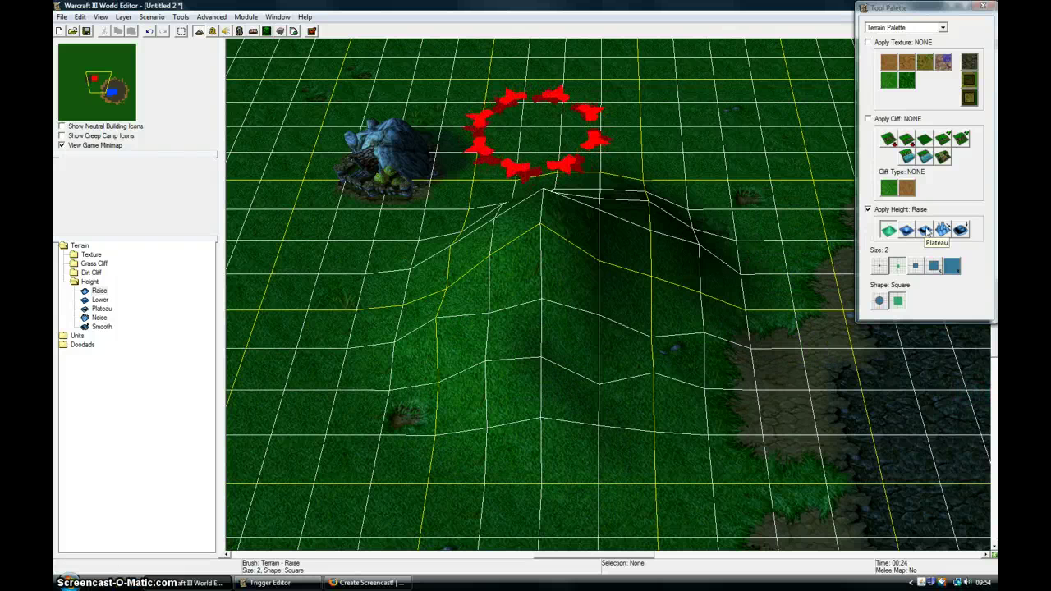
Roughen the grass south of the hill into bumpy terrain with the Noise tool.
{"action": "key", "text": "Down"}
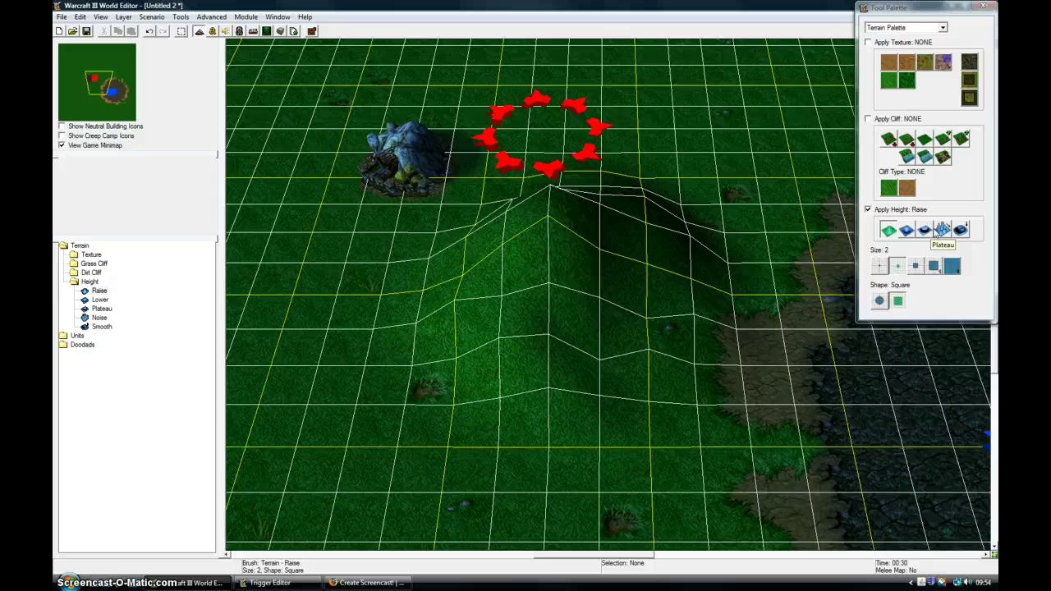
{"action": "key", "text": "Down"}
{"action": "scroll", "coordinate": [638, 309], "scroll_direction": "down", "scroll_amount": 3}
{"action": "scroll", "coordinate": [725, 315], "scroll_direction": "down", "scroll_amount": 3}
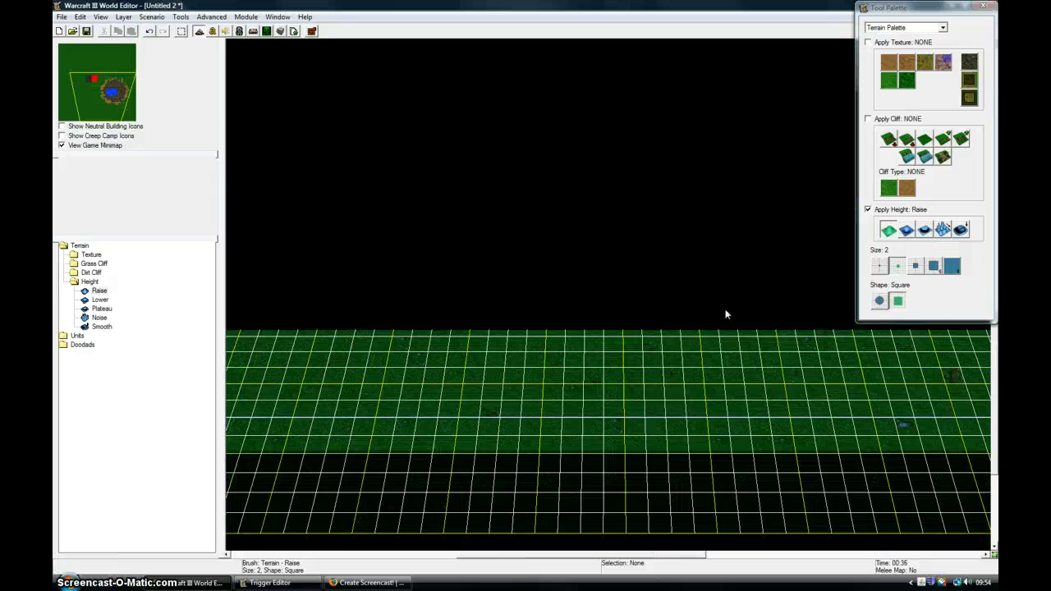
{"action": "scroll", "coordinate": [641, 314], "scroll_direction": "up", "scroll_amount": 5}
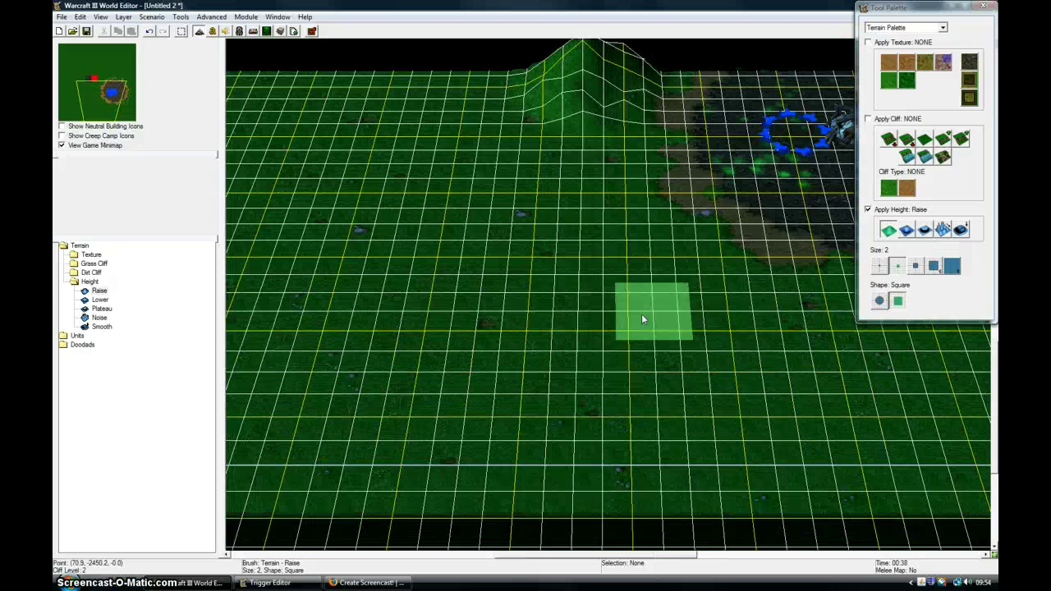
{"action": "left_click", "coordinate": [943, 230]}
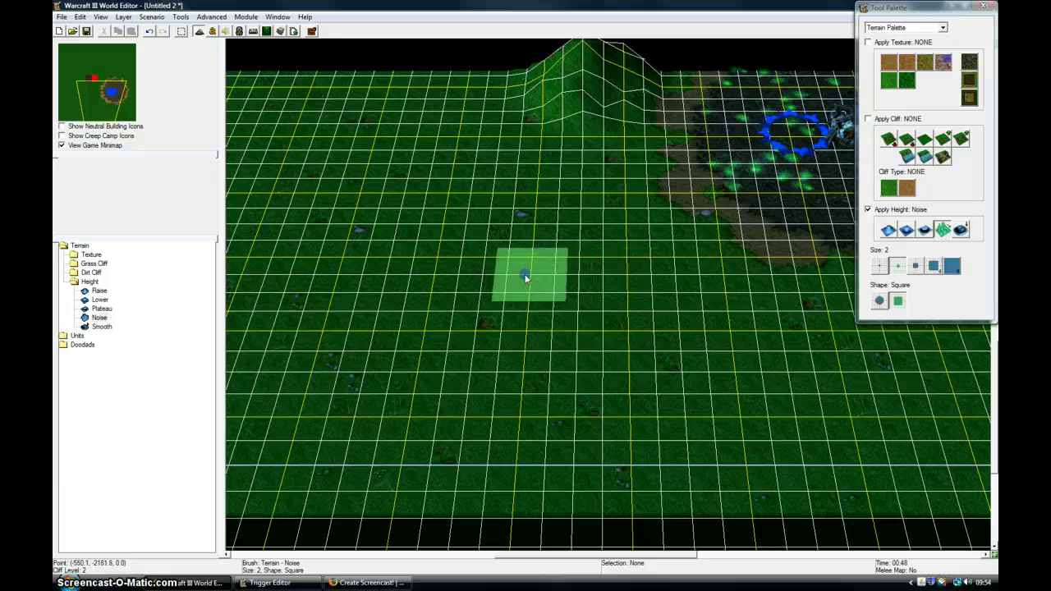
{"action": "mouse_move", "coordinate": [525, 277]}
{"action": "left_mouse_down"}
{"action": "mouse_move", "coordinate": [528, 305]}
{"action": "mouse_move", "coordinate": [564, 328]}
{"action": "mouse_move", "coordinate": [610, 321]}
{"action": "left_mouse_up"}
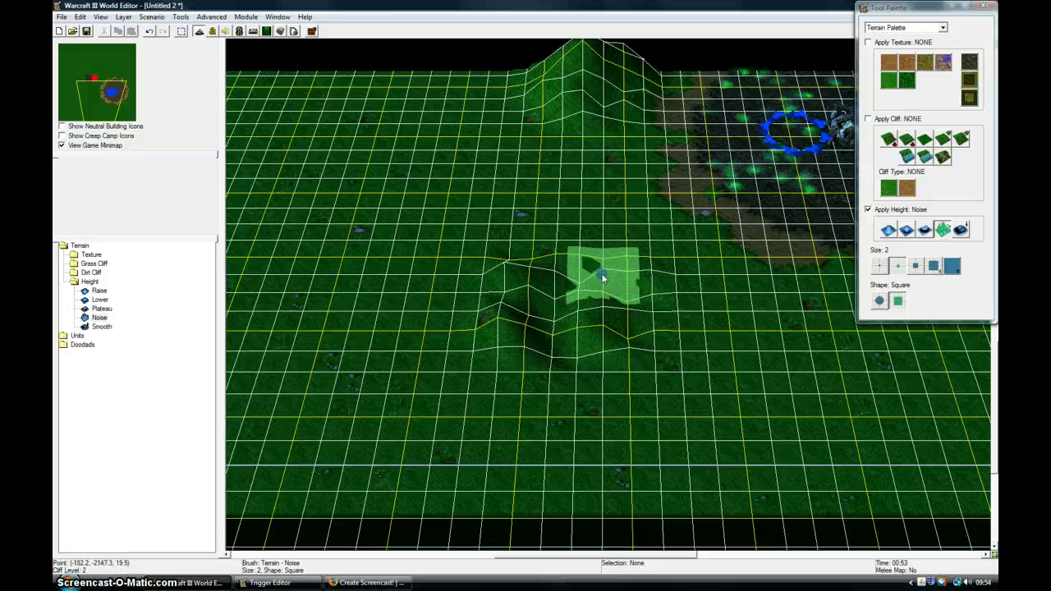
{"action": "mouse_move", "coordinate": [601, 277]}
{"action": "left_mouse_down"}
{"action": "mouse_move", "coordinate": [487, 290]}
{"action": "mouse_move", "coordinate": [586, 300]}
{"action": "mouse_move", "coordinate": [563, 305]}
{"action": "mouse_move", "coordinate": [539, 333]}
{"action": "mouse_move", "coordinate": [469, 288]}
{"action": "mouse_move", "coordinate": [321, 328]}
{"action": "mouse_move", "coordinate": [411, 254]}
{"action": "mouse_move", "coordinate": [519, 200]}
{"action": "mouse_move", "coordinate": [511, 227]}
{"action": "mouse_move", "coordinate": [747, 275]}
{"action": "mouse_move", "coordinate": [697, 364]}
{"action": "mouse_move", "coordinate": [783, 419]}
{"action": "mouse_move", "coordinate": [676, 460]}
{"action": "mouse_move", "coordinate": [554, 465]}
{"action": "mouse_move", "coordinate": [497, 504]}
{"action": "mouse_move", "coordinate": [300, 434]}
{"action": "mouse_move", "coordinate": [270, 371]}
{"action": "mouse_move", "coordinate": [328, 293]}
{"action": "mouse_move", "coordinate": [343, 298]}
{"action": "left_mouse_up"}
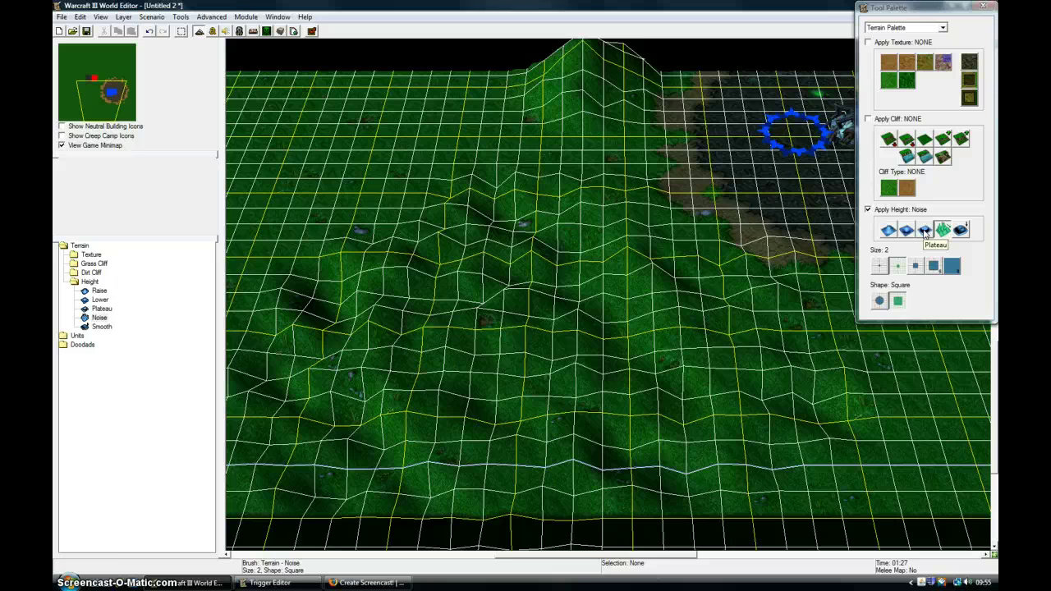
Select the Plateau height tool at brush size 8 near the map's left edge.
{"action": "left_click", "coordinate": [926, 232]}
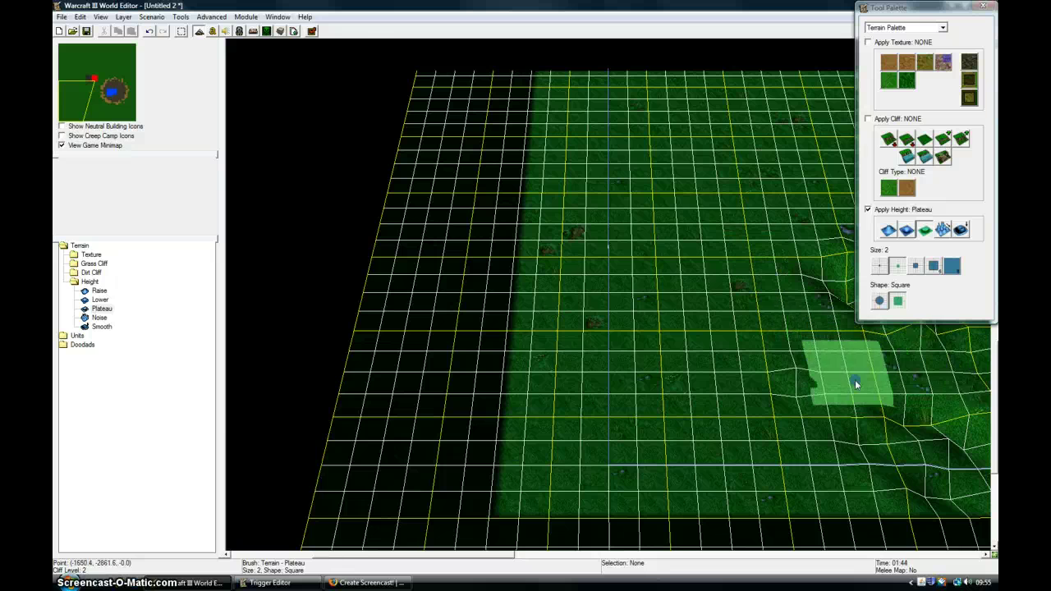
{"action": "key", "text": "Right"}
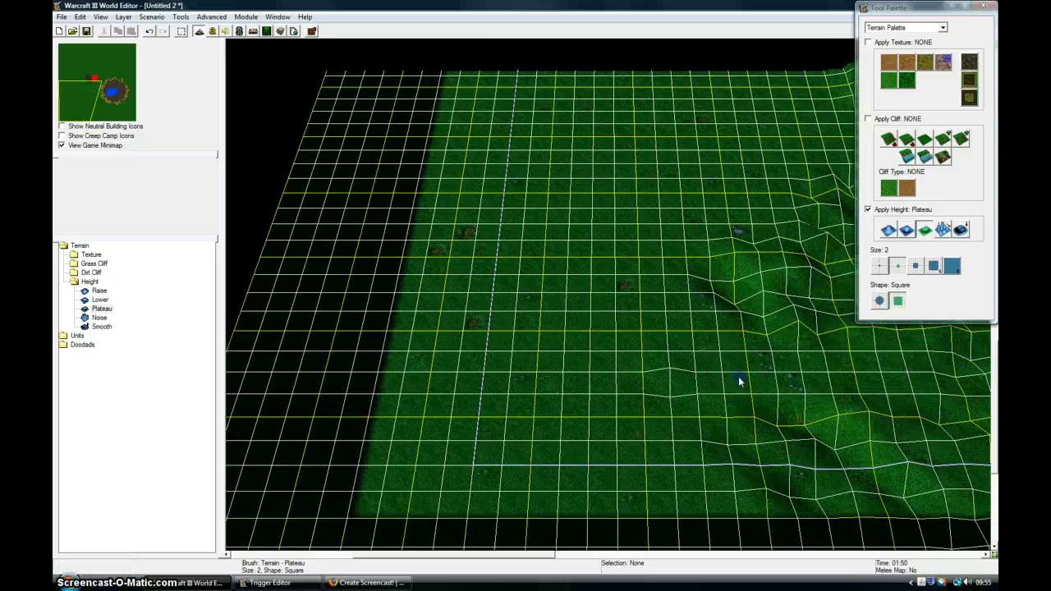
{"action": "left_click", "coordinate": [949, 265]}
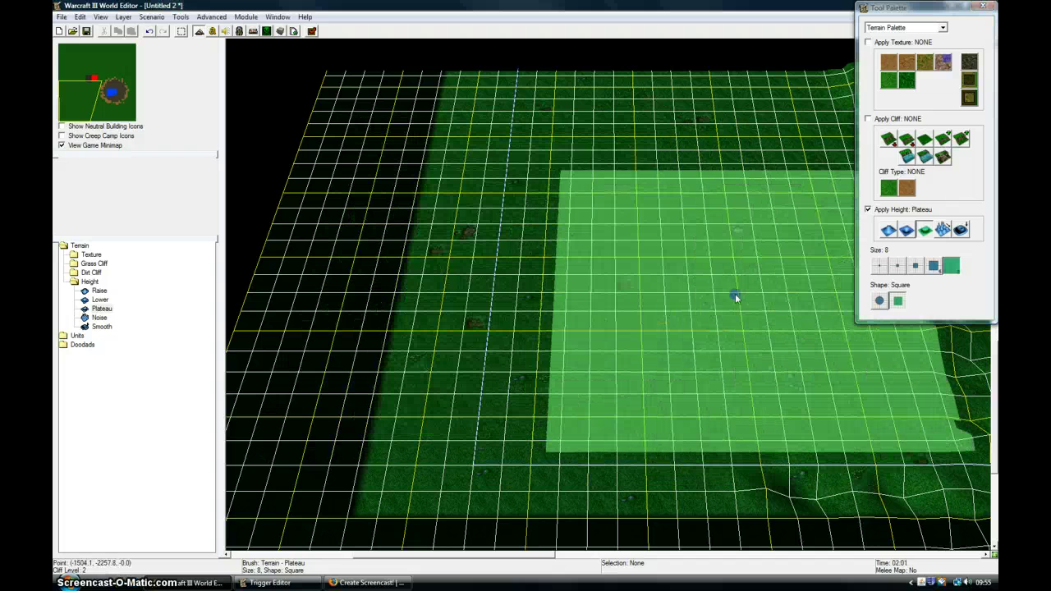
Sink a deep square depression for a pool using the Lower height tool.
{"action": "left_click", "coordinate": [907, 230]}
{"action": "mouse_move", "coordinate": [647, 312]}
{"action": "left_mouse_down"}
{"action": "mouse_move", "coordinate": [594, 364]}
{"action": "mouse_move", "coordinate": [688, 386]}
{"action": "mouse_move", "coordinate": [551, 328]}
{"action": "mouse_move", "coordinate": [633, 290]}
{"action": "mouse_move", "coordinate": [556, 268]}
{"action": "left_mouse_up"}
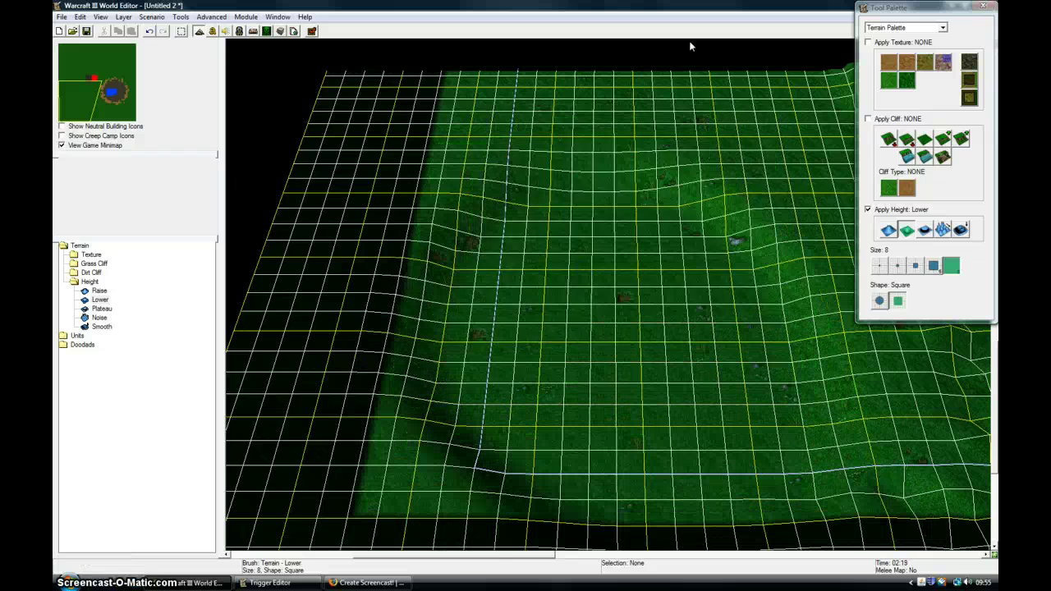
{"action": "scroll", "coordinate": [619, 265], "scroll_direction": "up", "scroll_amount": 3}
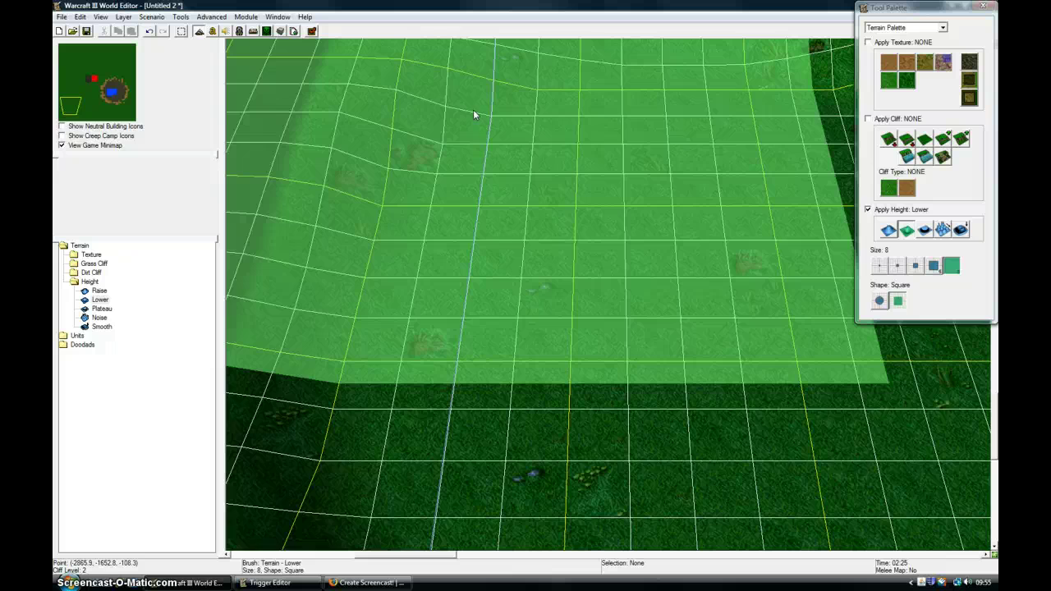
{"action": "mouse_move", "coordinate": [473, 115]}
{"action": "left_mouse_down"}
{"action": "mouse_move", "coordinate": [481, 89]}
{"action": "mouse_move", "coordinate": [544, 75]}
{"action": "mouse_move", "coordinate": [582, 145]}
{"action": "mouse_move", "coordinate": [548, 211]}
{"action": "left_mouse_up"}
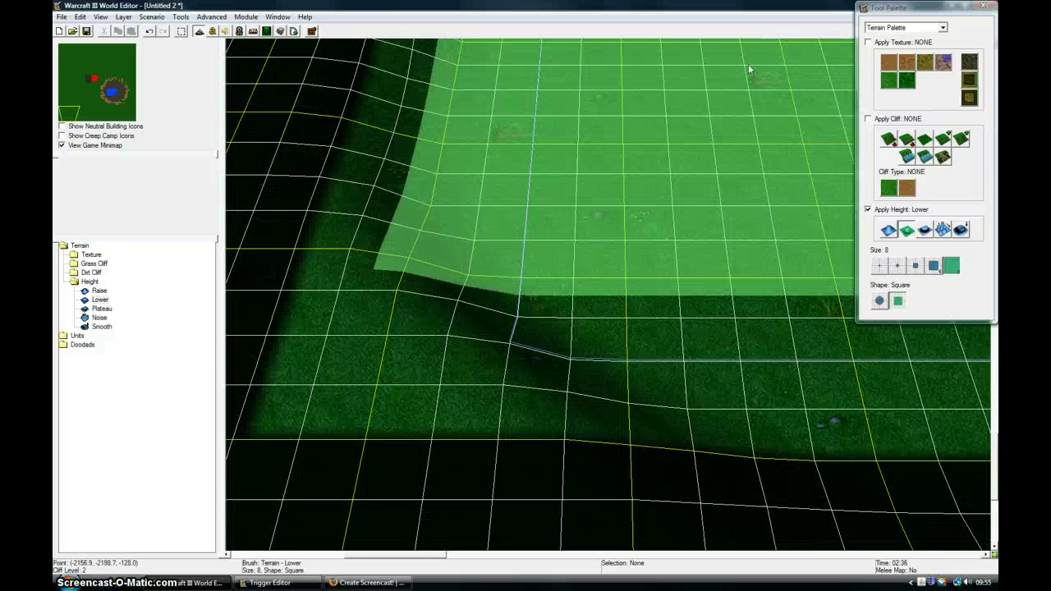
{"action": "scroll", "coordinate": [748, 65], "scroll_direction": "down", "scroll_amount": 3}
{"action": "scroll", "coordinate": [722, 107], "scroll_direction": "down", "scroll_amount": 3, "text": "ctrl"}
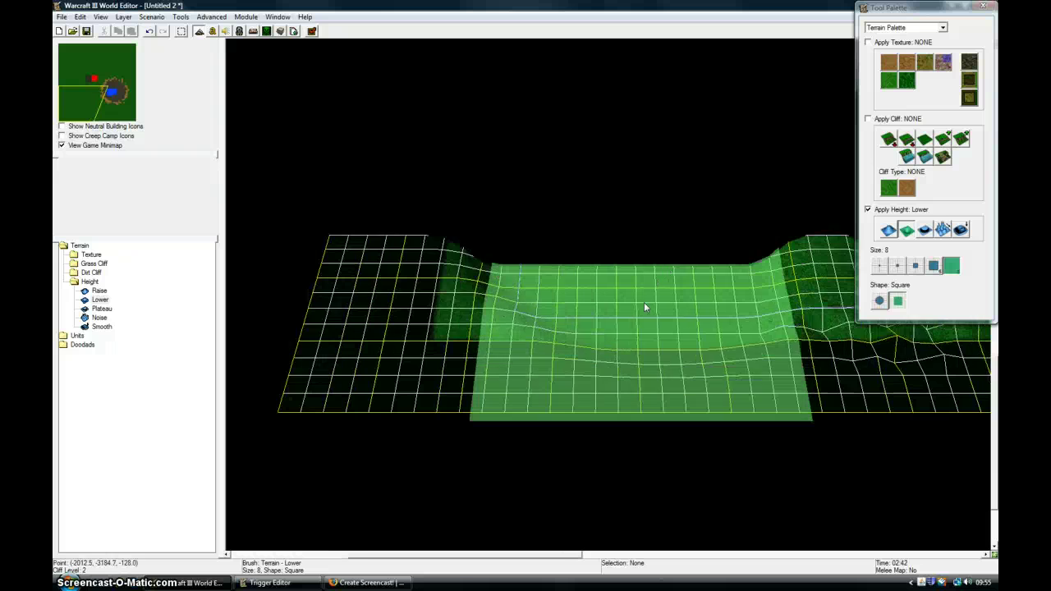
{"action": "scroll", "coordinate": [626, 300], "scroll_direction": "up", "scroll_amount": 3, "text": "ctrl"}
{"action": "scroll", "coordinate": [626, 300], "scroll_direction": "up", "scroll_amount": 3, "text": "ctrl"}
{"action": "scroll", "coordinate": [640, 329], "scroll_direction": "up", "scroll_amount": 2}
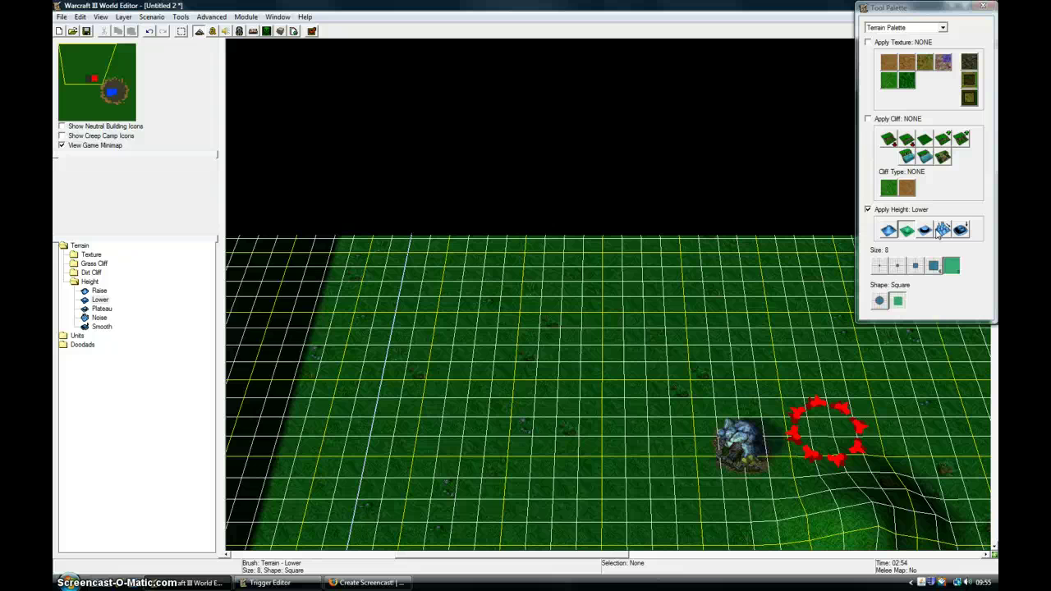
Smooth the sharp ridge and jagged bumpy ground with the size-8 Smooth tool.
{"action": "left_click", "coordinate": [961, 231]}
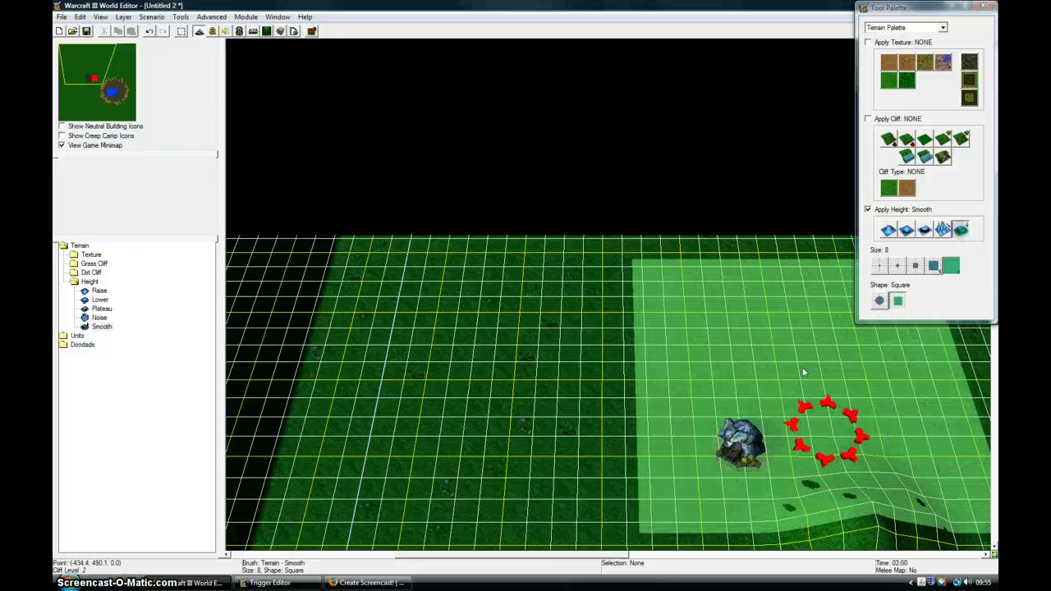
{"action": "key", "text": "Down"}
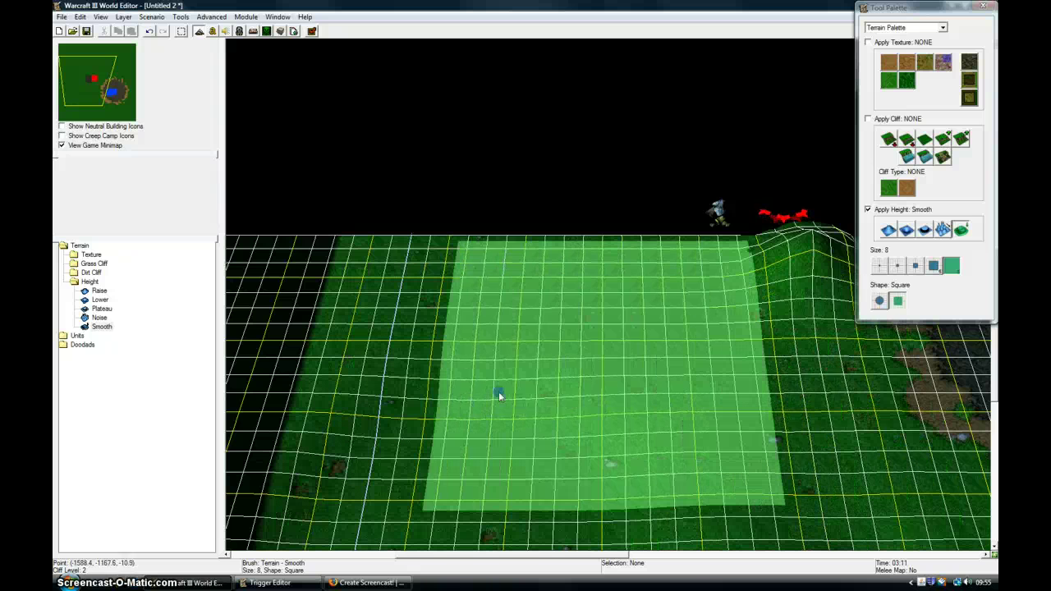
{"action": "left_click_drag", "start_coordinate": [498, 395], "coordinate": [845, 320]}
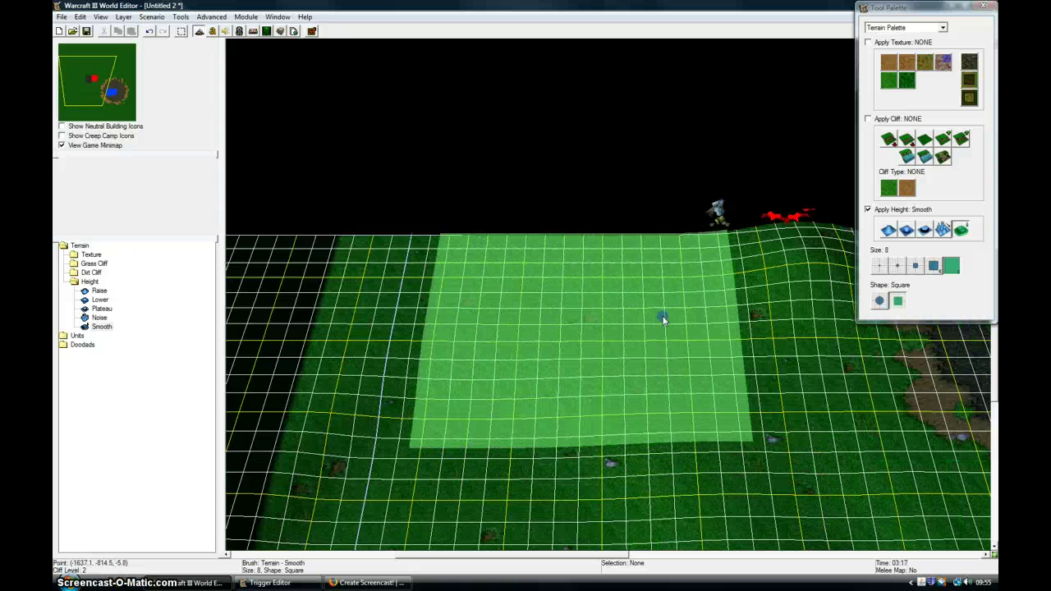
{"action": "key", "text": "Down"}
{"action": "key", "text": "Down"}
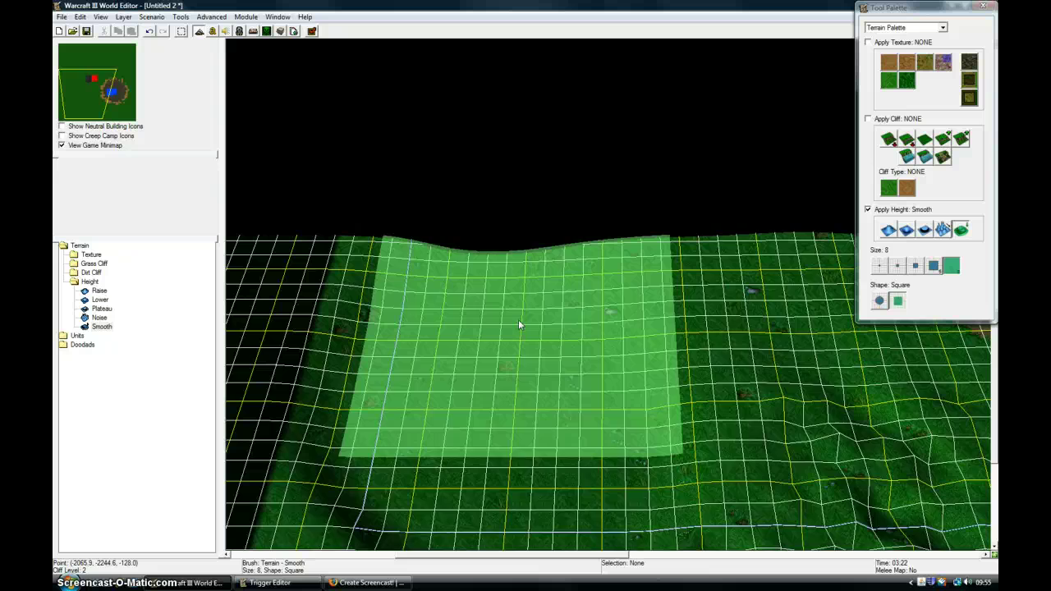
{"action": "key", "text": "Down"}
{"action": "left_click_drag", "start_coordinate": [746, 333], "coordinate": [960, 344]}
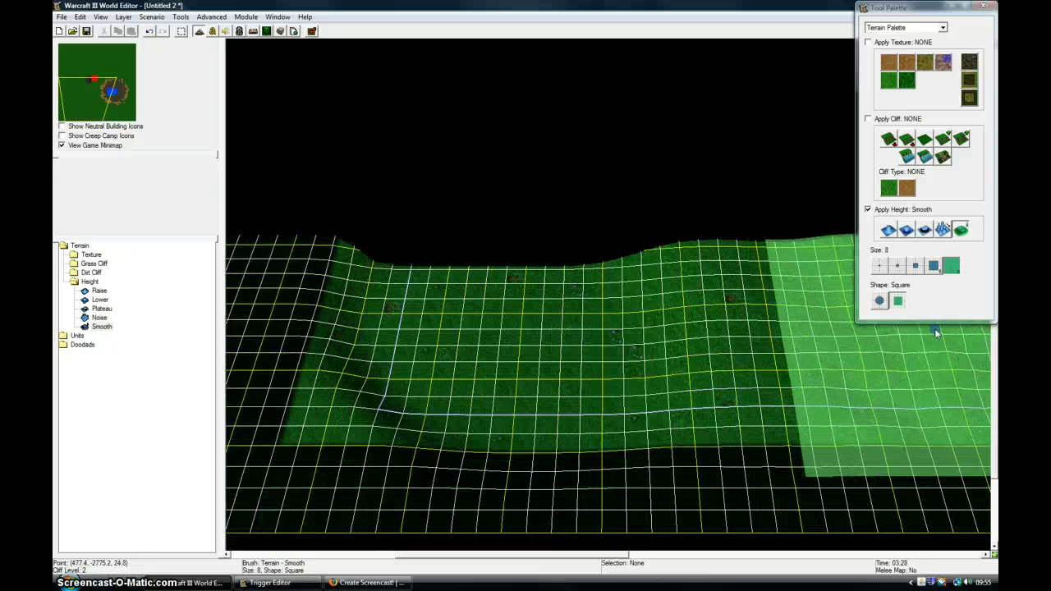
Pan and zoom around the red start location to inspect the smoothed ground.
{"action": "key", "text": "Left"}
{"action": "key", "text": "Left"}
{"action": "key", "text": "Left"}
{"action": "key", "text": "Left"}
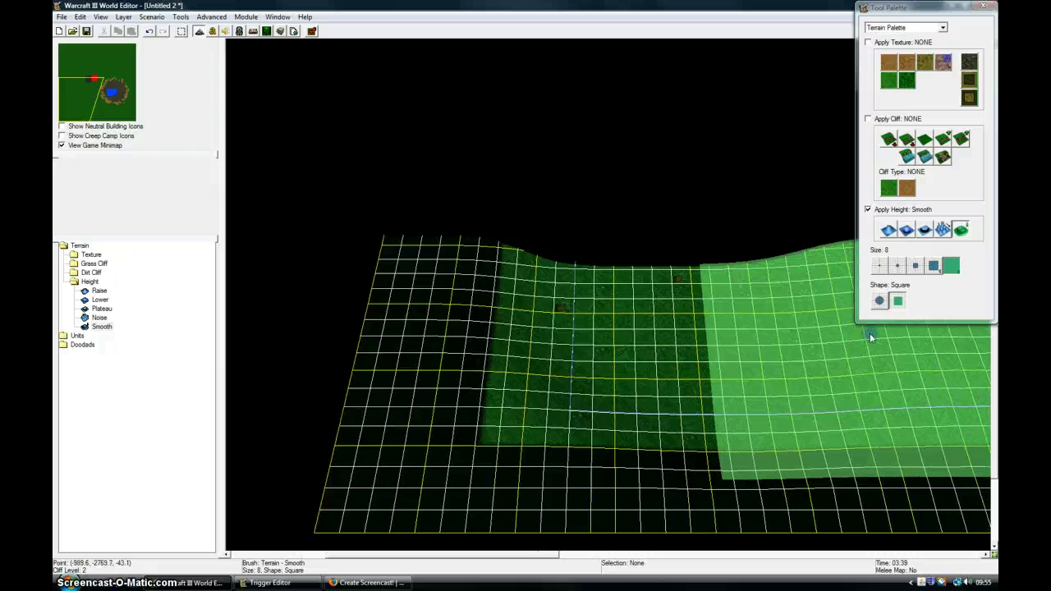
{"action": "key", "text": "Right"}
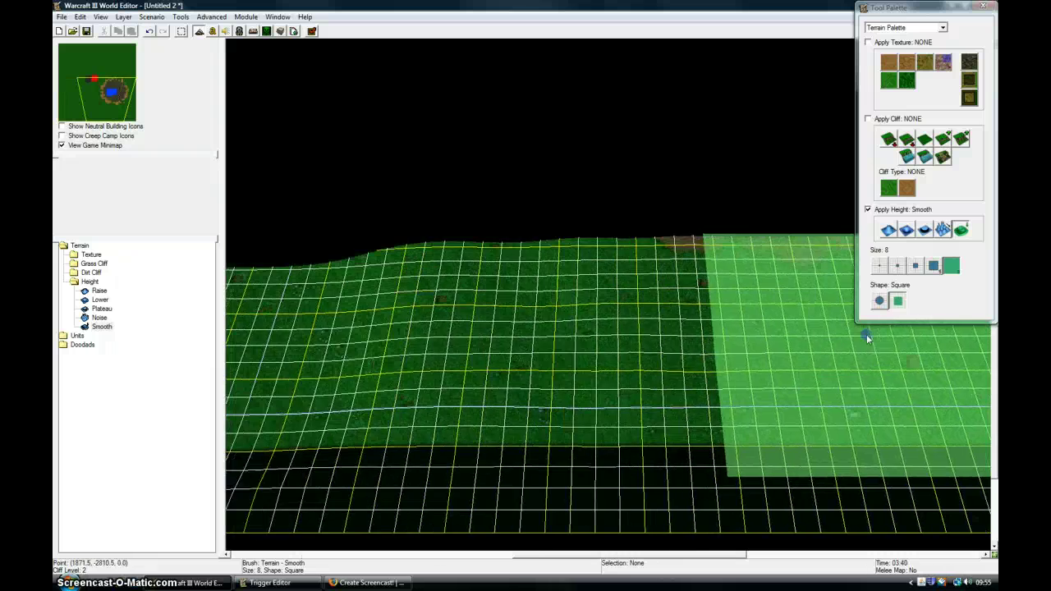
{"action": "key", "text": "Right"}
{"action": "key", "text": "Down"}
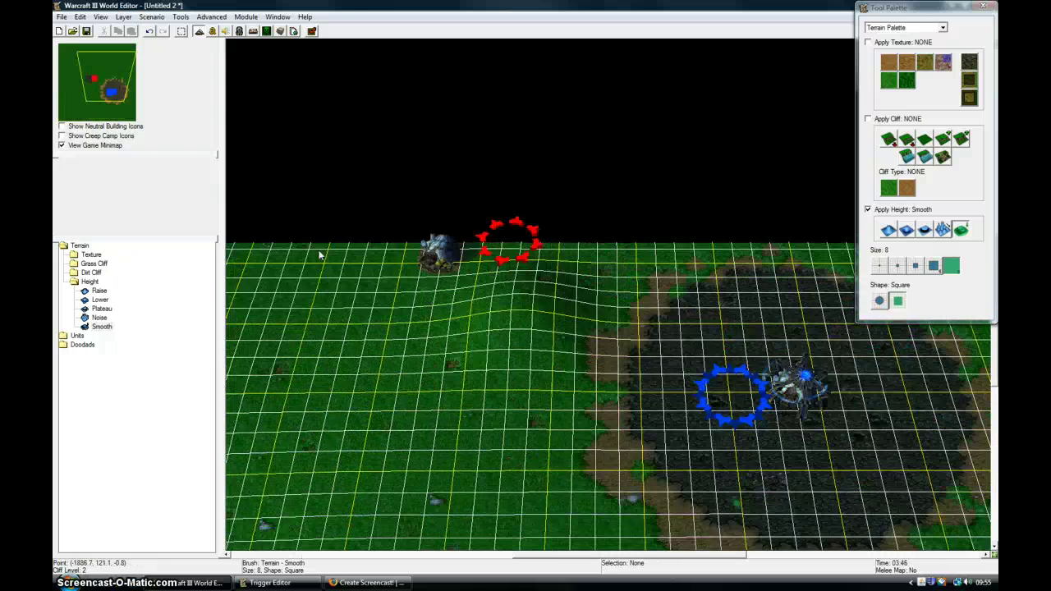
{"action": "key", "text": "Up"}
{"action": "key", "text": "Down"}
{"action": "key", "text": "Down"}
{"action": "key", "text": "Down"}
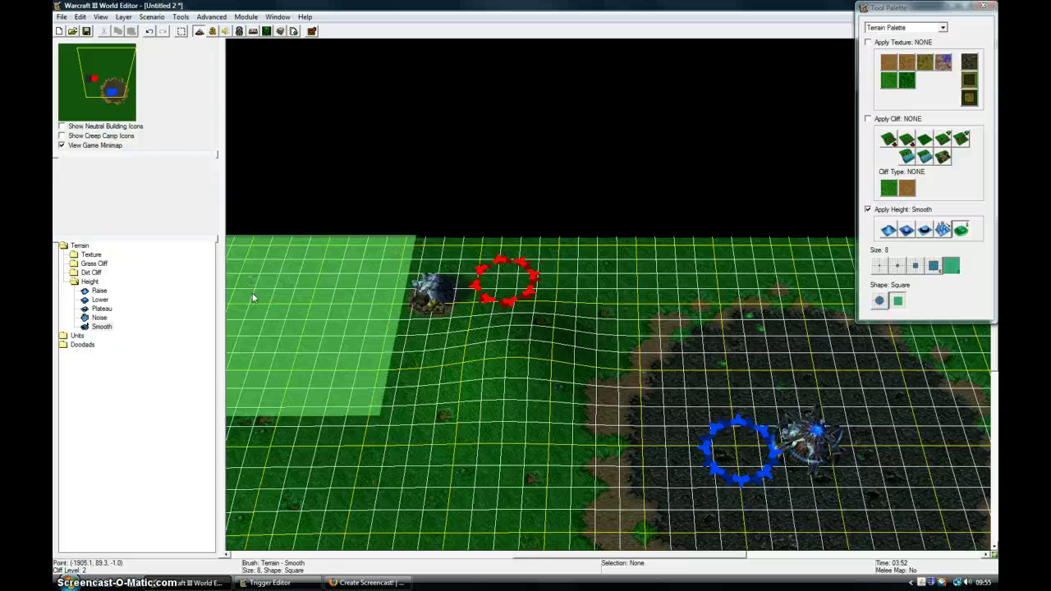
{"action": "scroll", "coordinate": [281, 300], "scroll_direction": "up", "scroll_amount": 2}
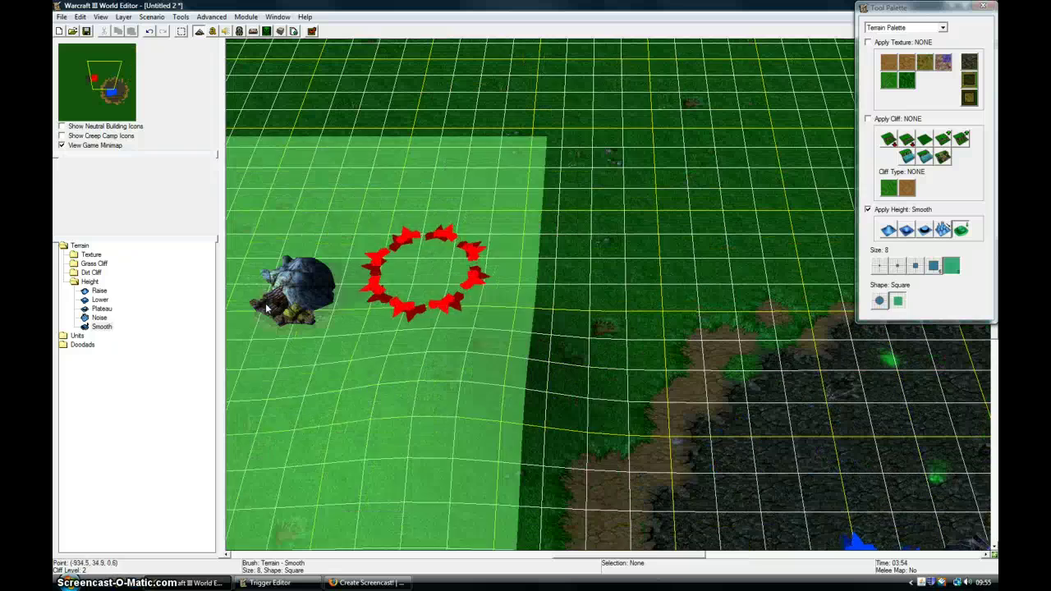
{"action": "key", "text": "Left"}
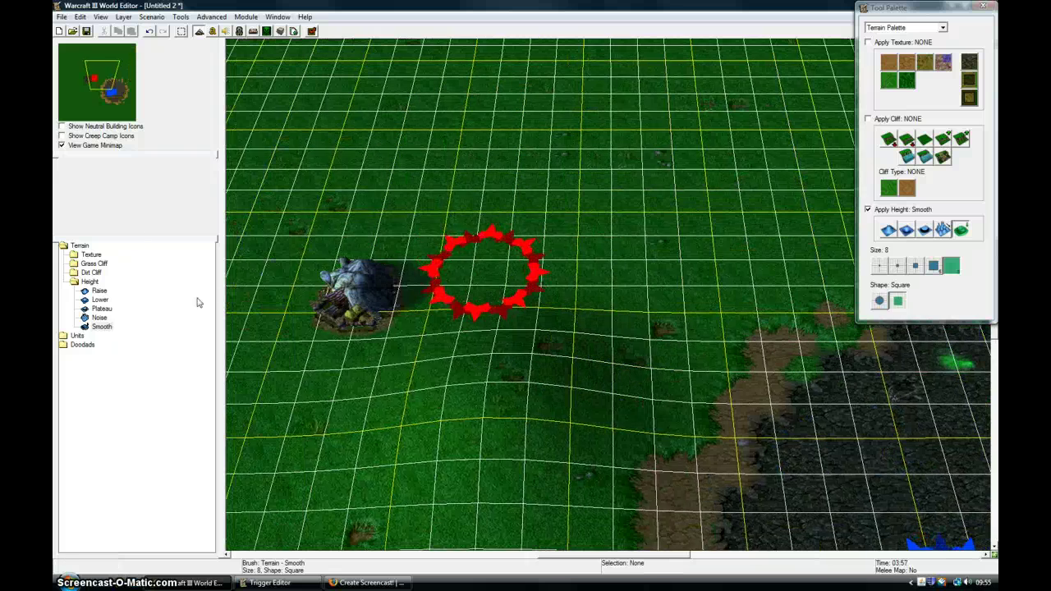
{"action": "key", "text": "Down"}
{"action": "scroll", "coordinate": [259, 326], "scroll_direction": "up", "scroll_amount": 1}
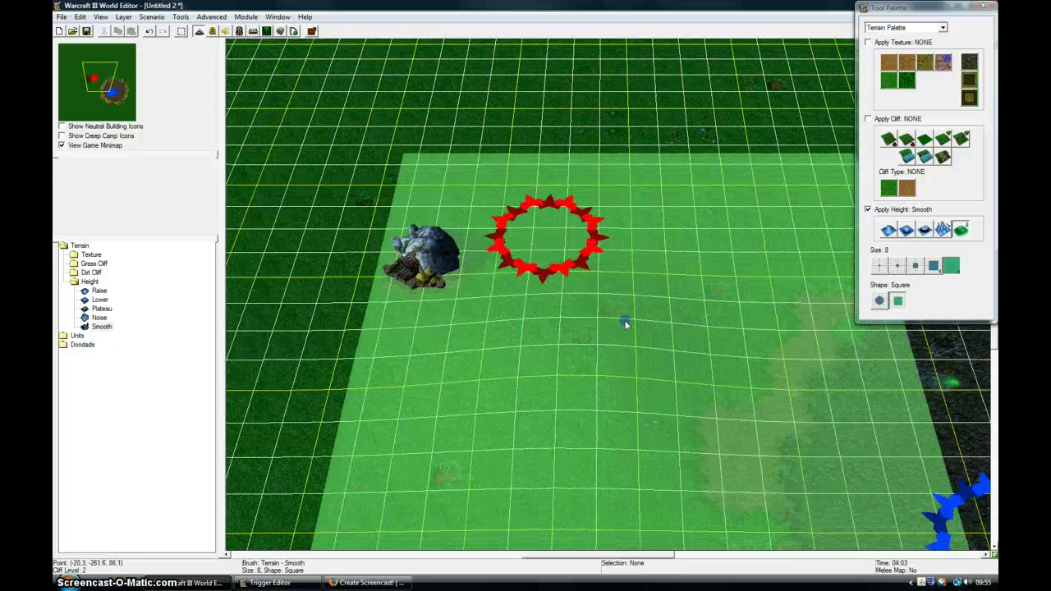
{"action": "key", "text": "Left"}
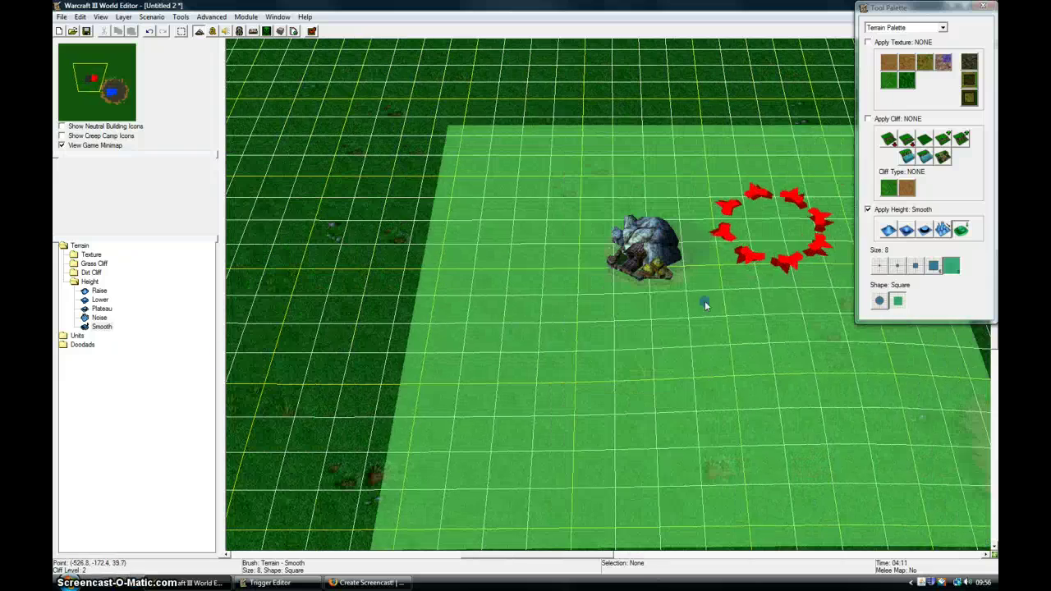
{"action": "key", "text": "Right"}
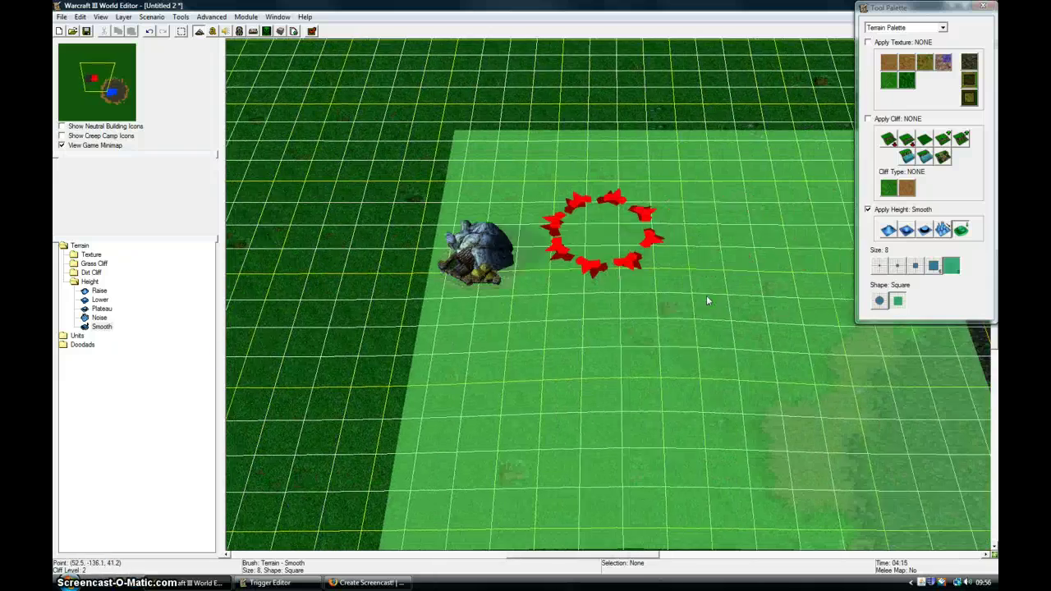
{"action": "scroll", "coordinate": [714, 300], "scroll_direction": "down", "scroll_amount": 2}
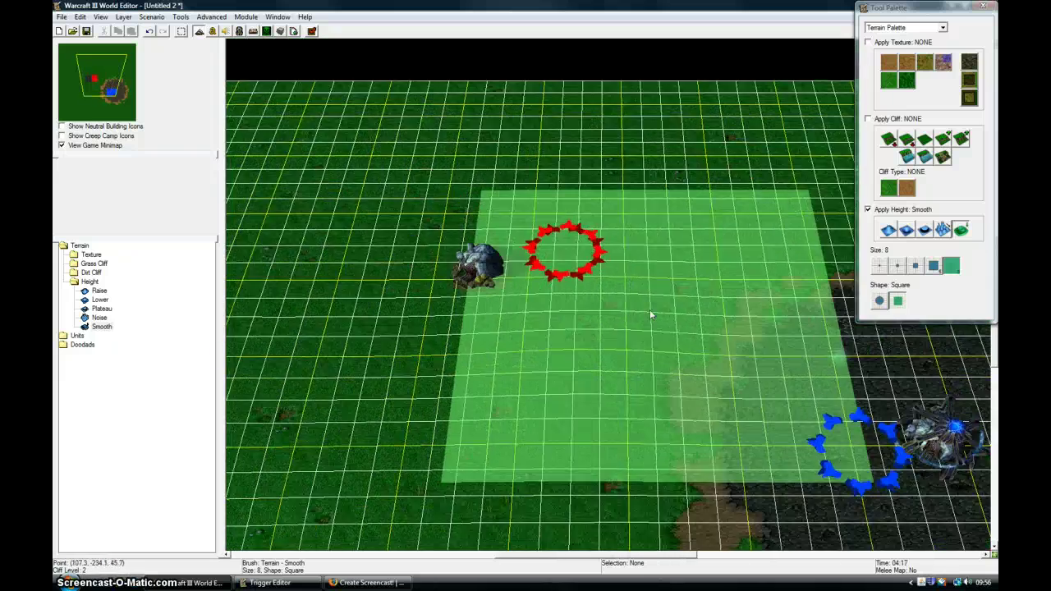
{"action": "scroll", "coordinate": [522, 339], "scroll_direction": "down", "scroll_amount": 3}
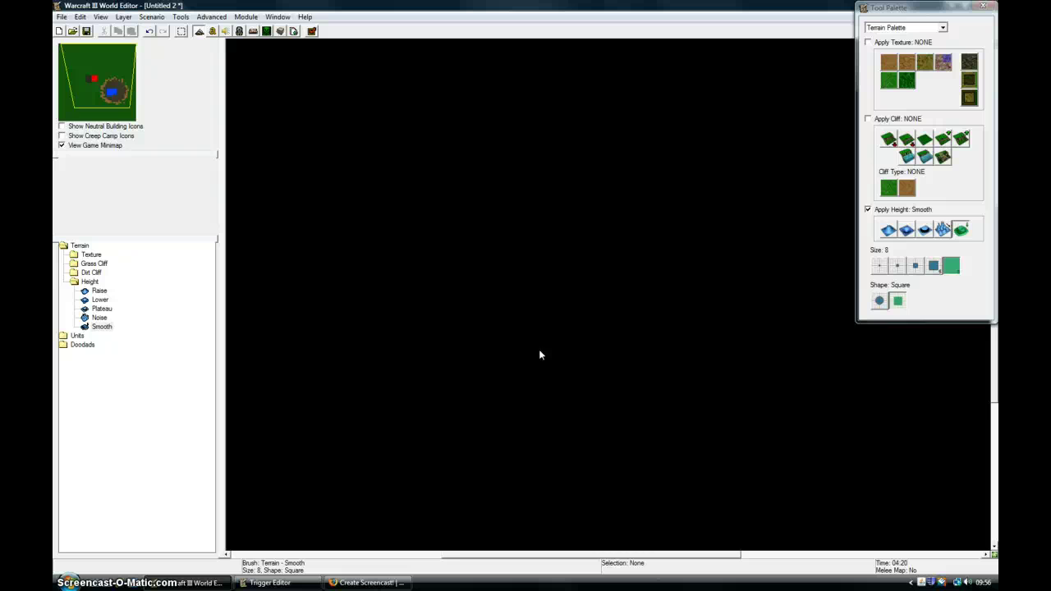
{"action": "scroll", "coordinate": [548, 341], "scroll_direction": "up", "scroll_amount": 3}
{"action": "scroll", "coordinate": [557, 317], "scroll_direction": "up", "scroll_amount": 1}
{"action": "scroll", "coordinate": [651, 293], "scroll_direction": "up", "scroll_amount": 1}
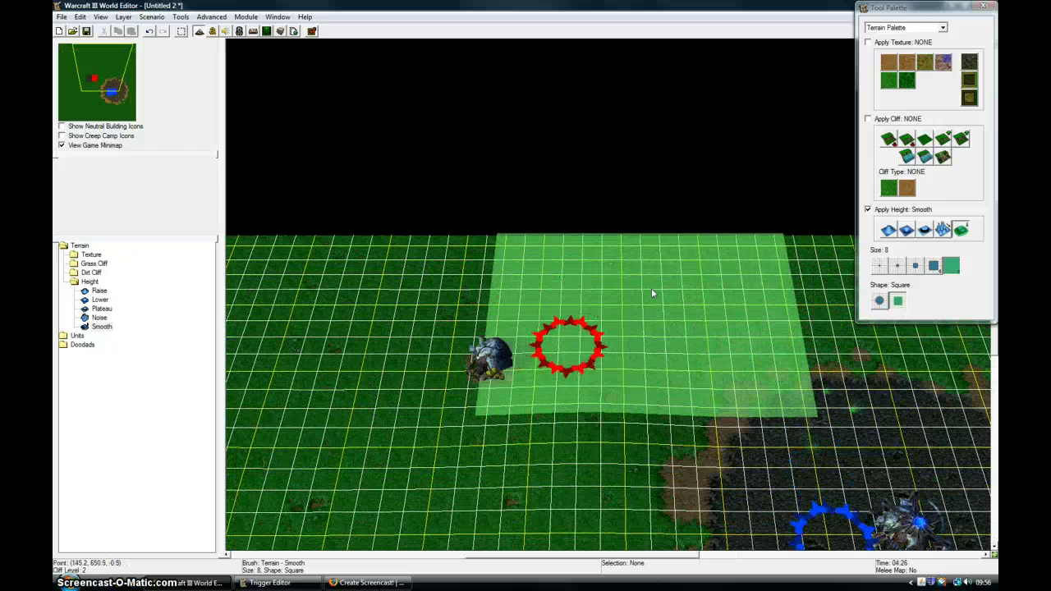
{"action": "scroll", "coordinate": [651, 293], "scroll_direction": "up", "scroll_amount": 1}
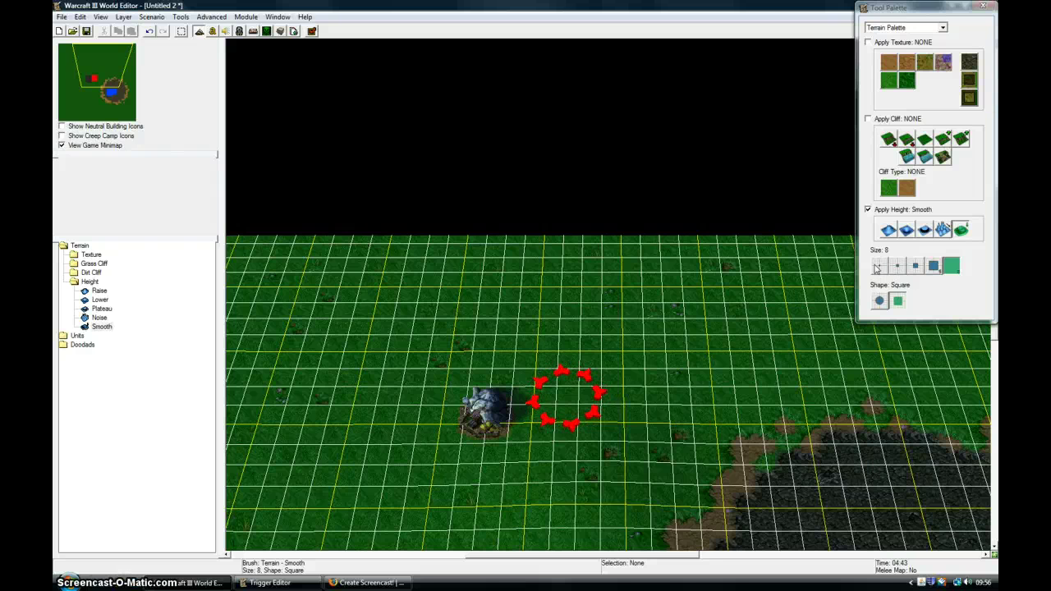
Shrink the terrain brush to size 1 and change the height tool.
{"action": "left_click", "coordinate": [877, 267]}
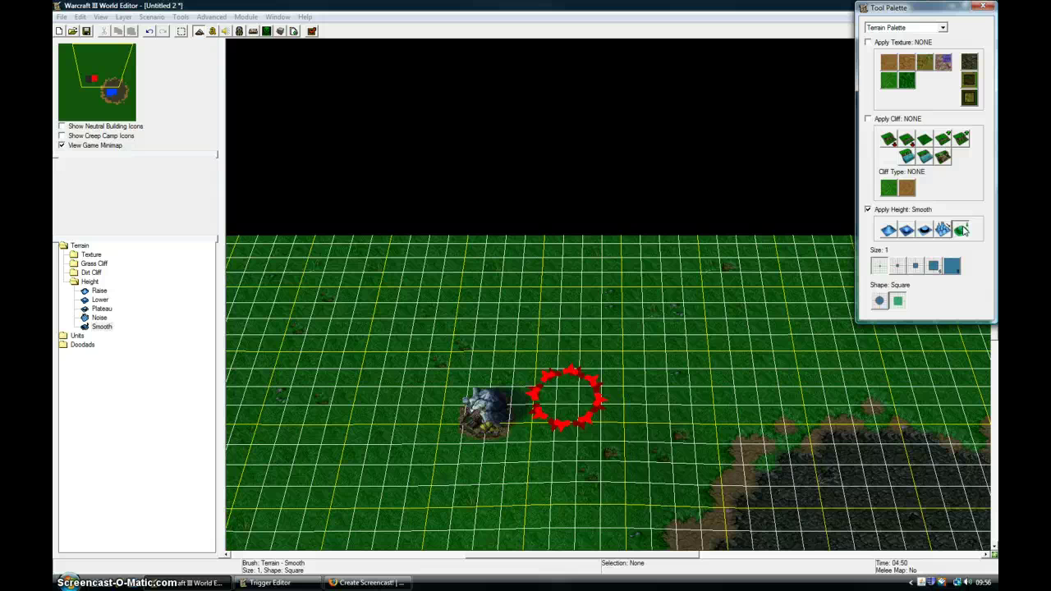
{"action": "left_click", "coordinate": [889, 231]}
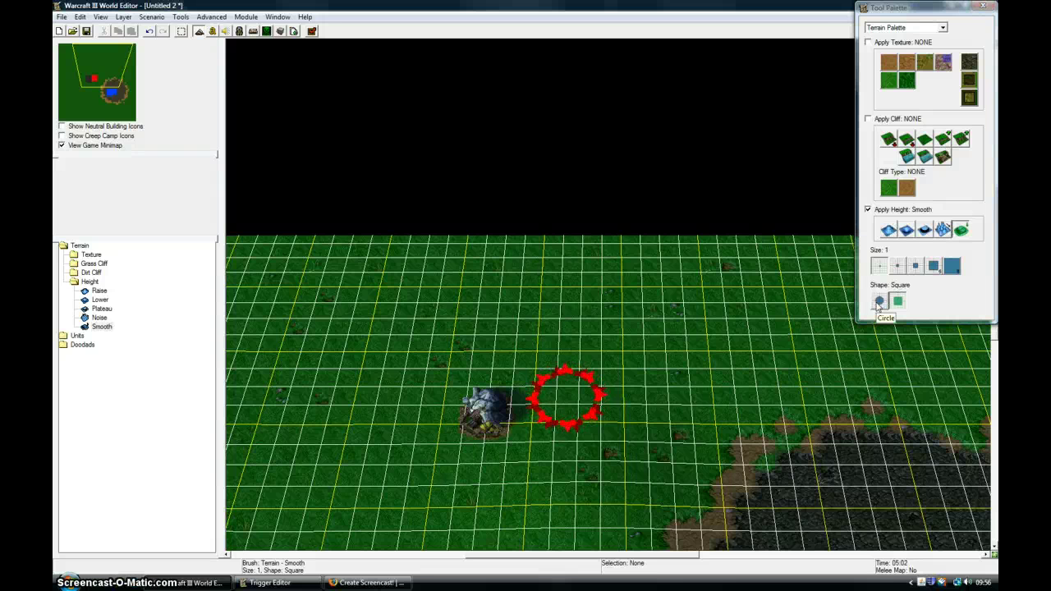
{"action": "key", "text": "Down"}
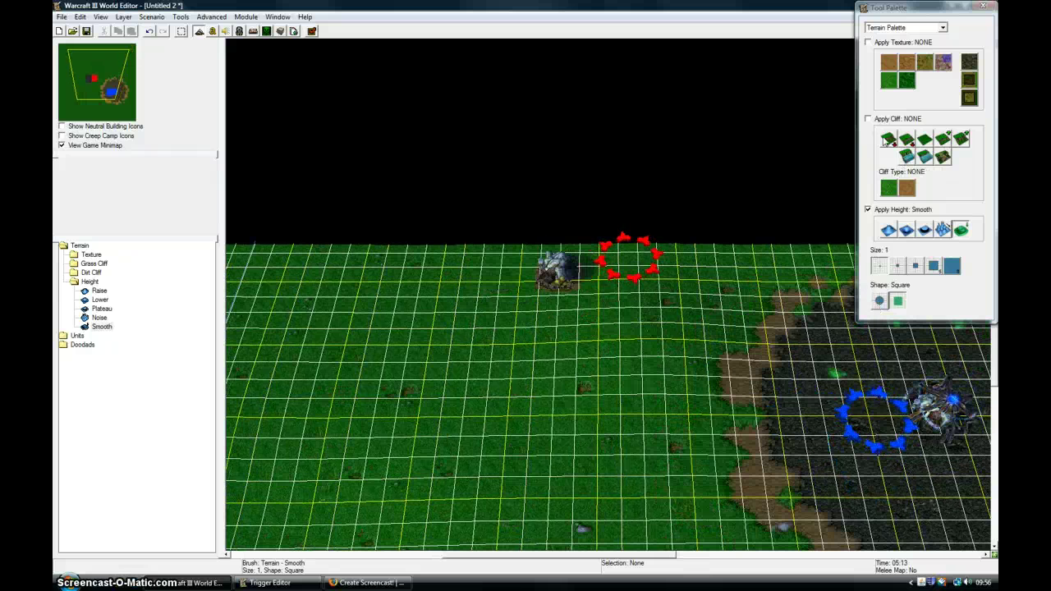
Dig a deep-water pool into the grass, then select Shallow Water.
{"action": "left_click", "coordinate": [908, 157]}
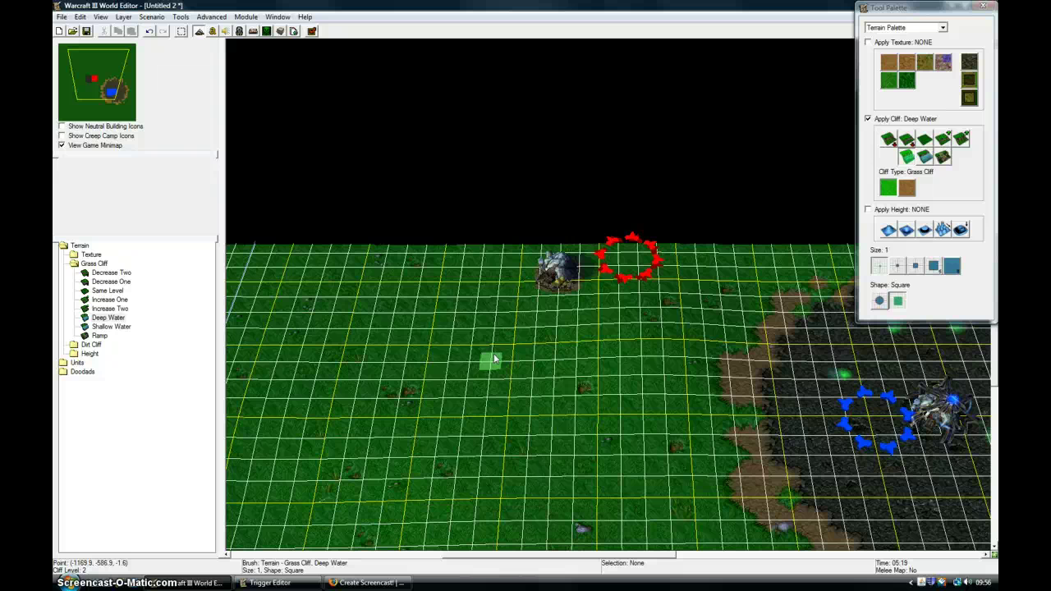
{"action": "mouse_move", "coordinate": [470, 374]}
{"action": "left_mouse_down"}
{"action": "mouse_move", "coordinate": [473, 406]}
{"action": "mouse_move", "coordinate": [527, 384]}
{"action": "left_mouse_up"}
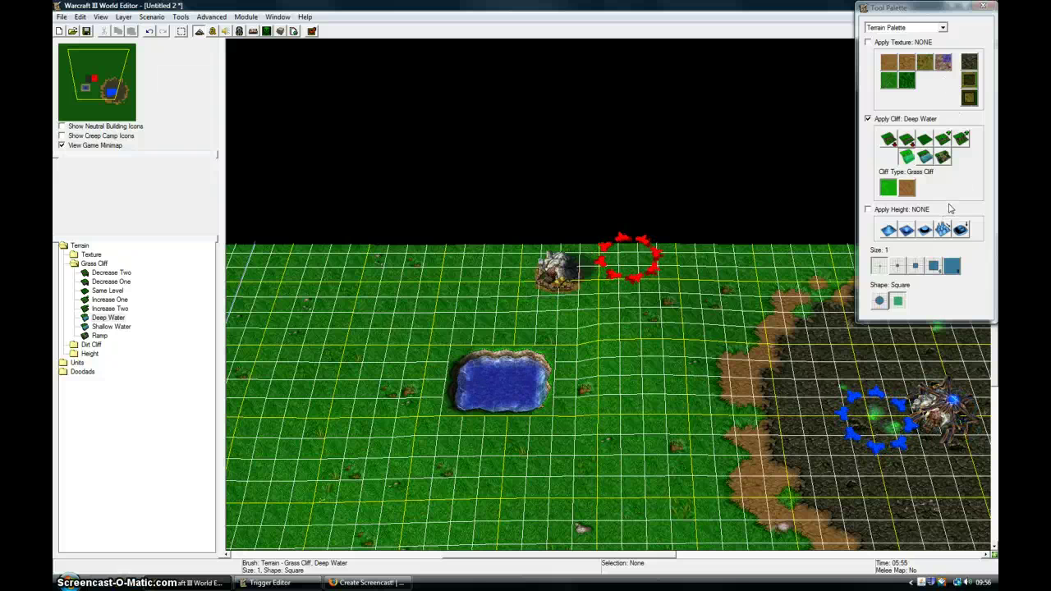
{"action": "left_click", "coordinate": [925, 157]}
Carve a small shallow-water pool into the grass.
{"action": "left_click", "coordinate": [665, 360]}
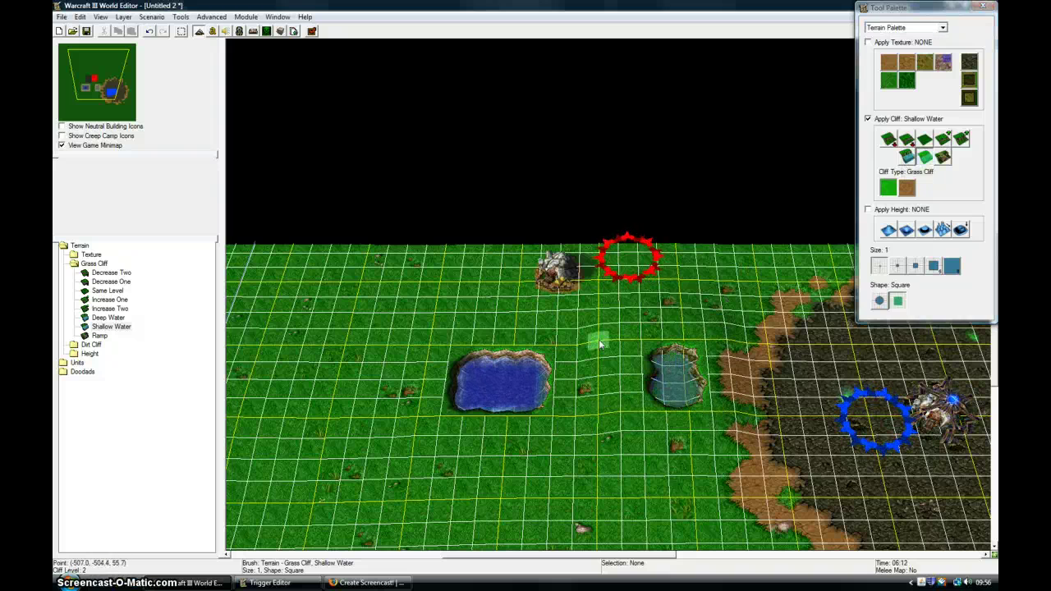
{"action": "scroll", "coordinate": [663, 340], "scroll_direction": "up", "scroll_amount": 5}
{"action": "scroll", "coordinate": [673, 354], "scroll_direction": "down", "scroll_amount": 1}
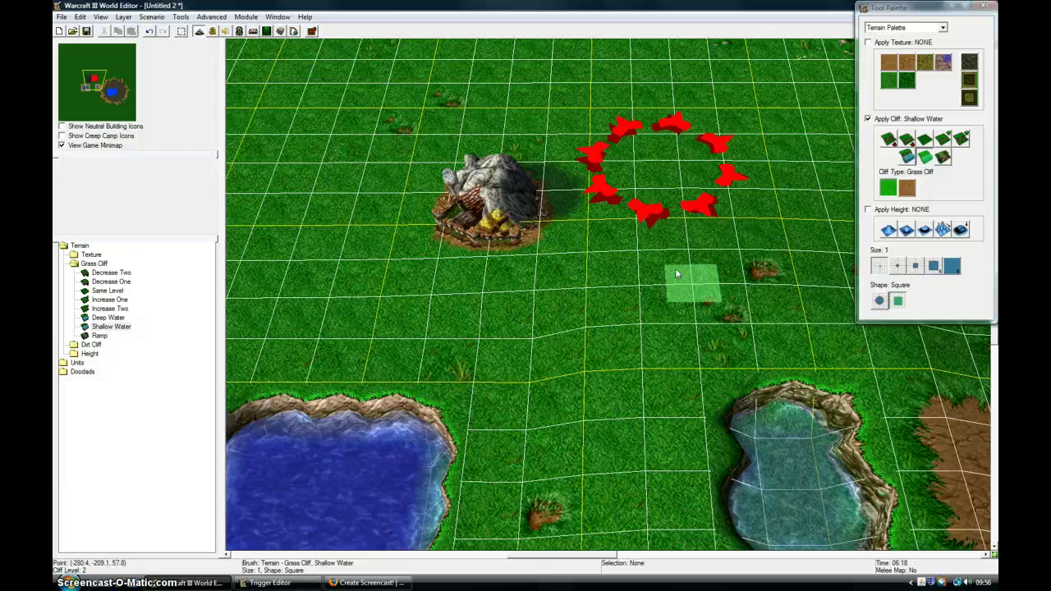
{"action": "scroll", "coordinate": [675, 267], "scroll_direction": "down", "scroll_amount": 1}
{"action": "scroll", "coordinate": [655, 284], "scroll_direction": "down", "scroll_amount": 1}
{"action": "scroll", "coordinate": [550, 328], "scroll_direction": "down", "scroll_amount": 1}
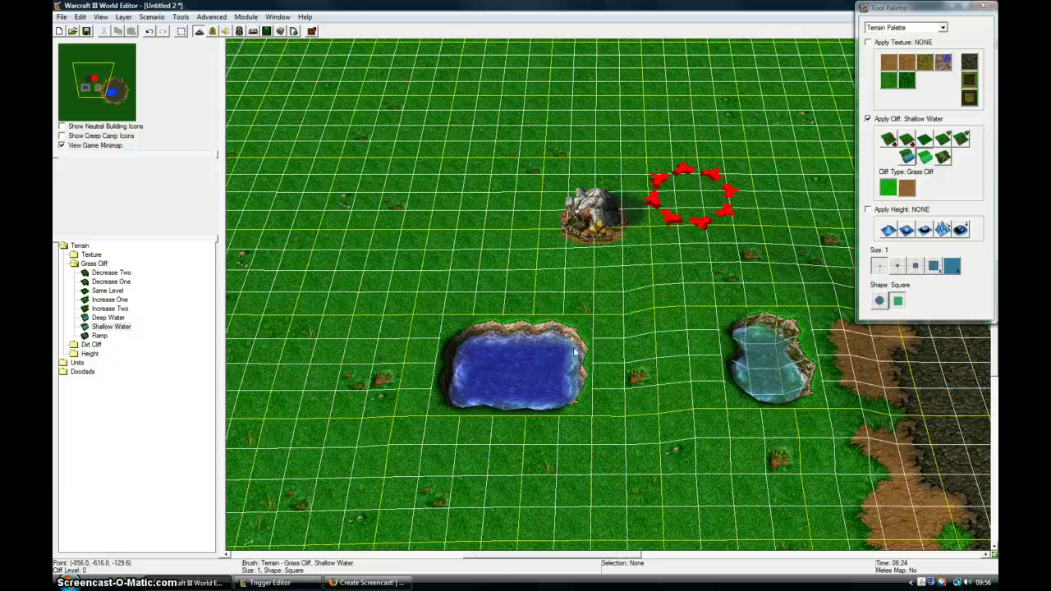
Paint a shallow-water channel rightward from the deep pond, undoing the stretch that joined the right pond.
{"action": "mouse_move", "coordinate": [573, 363]}
{"action": "left_mouse_down"}
{"action": "mouse_move", "coordinate": [739, 364]}
{"action": "mouse_move", "coordinate": [733, 400]}
{"action": "mouse_move", "coordinate": [657, 398]}
{"action": "left_mouse_up"}
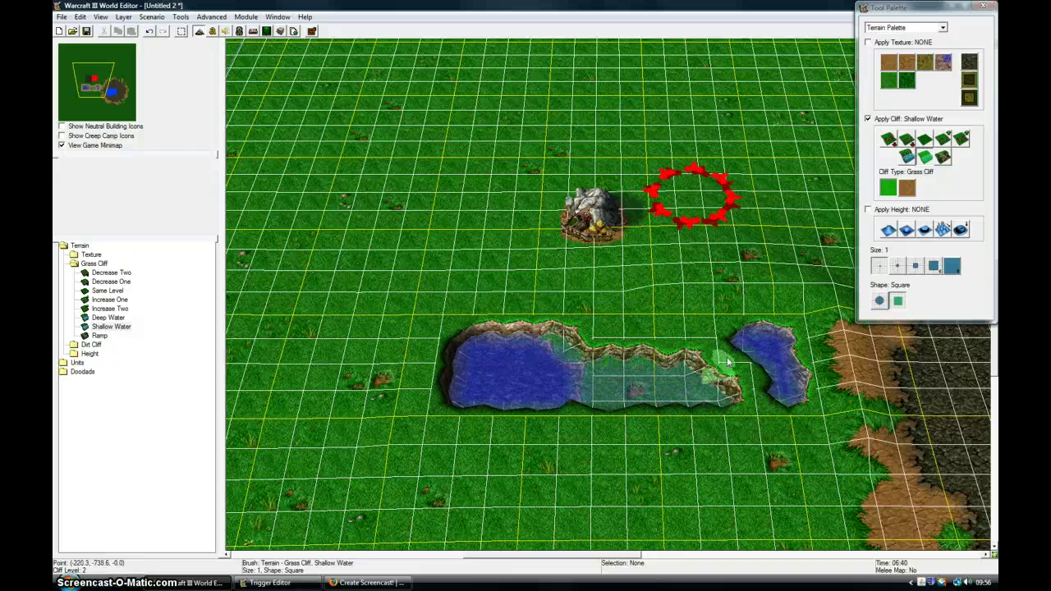
{"action": "left_click_drag", "start_coordinate": [726, 361], "coordinate": [729, 368]}
{"action": "key", "text": "ctrl+z"}
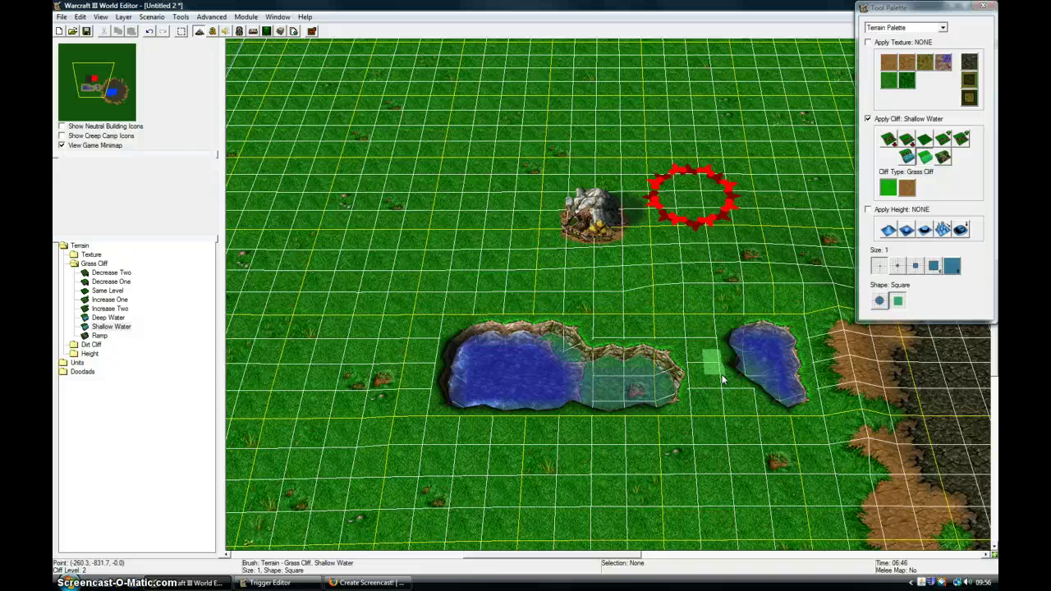
{"action": "key", "text": "Up"}
{"action": "key", "text": "Right"}
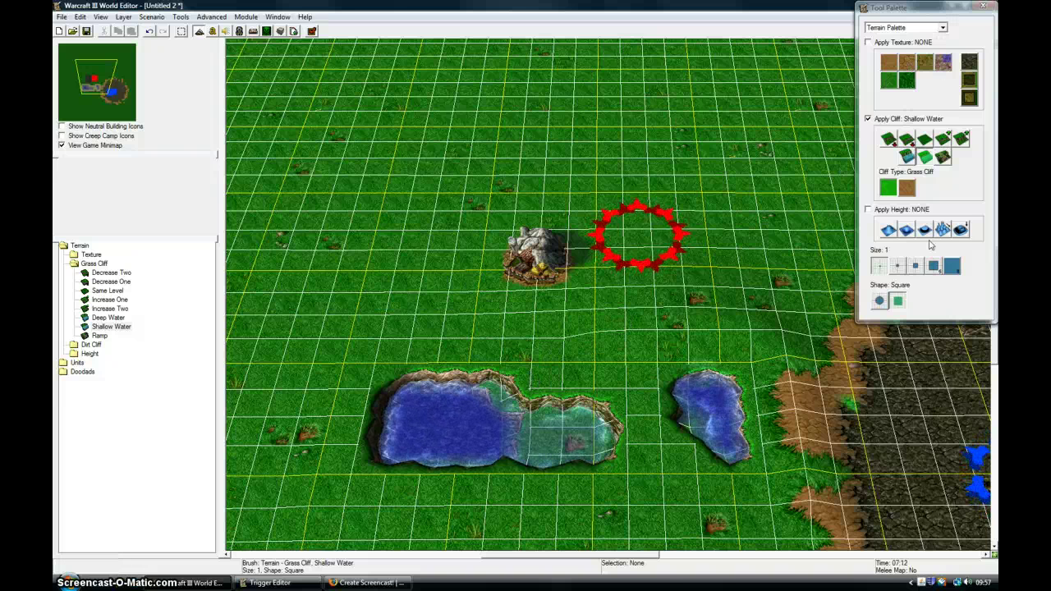
Raise a one-level grass plateau just left of the gold mine using Increase One.
{"action": "left_click", "coordinate": [943, 140]}
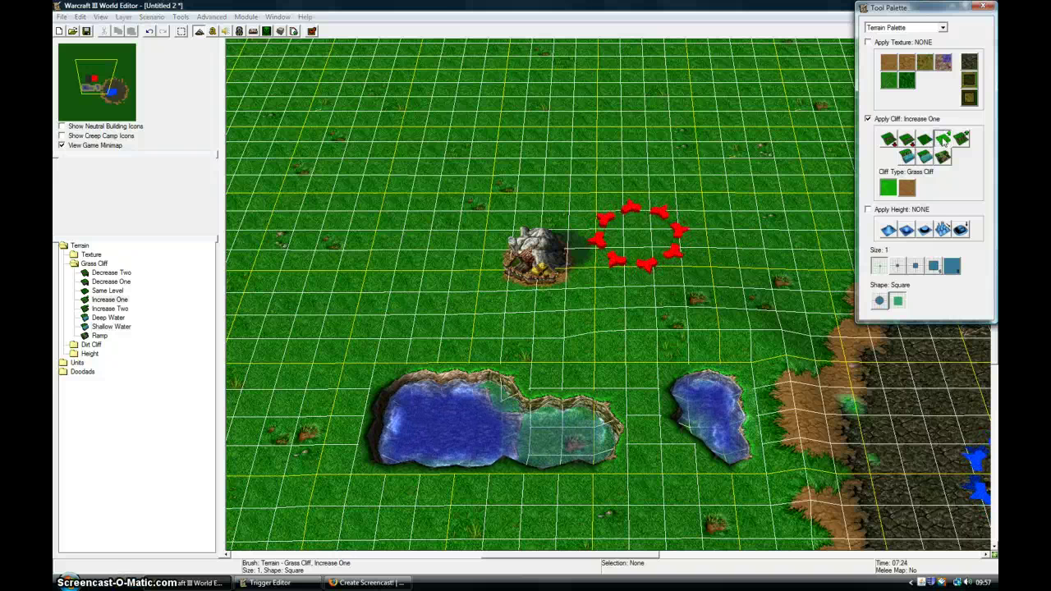
{"action": "left_click", "coordinate": [422, 246]}
{"action": "mouse_move", "coordinate": [420, 260]}
{"action": "left_mouse_down"}
{"action": "mouse_move", "coordinate": [443, 304]}
{"action": "mouse_move", "coordinate": [436, 316]}
{"action": "mouse_move", "coordinate": [369, 333]}
{"action": "mouse_move", "coordinate": [391, 267]}
{"action": "mouse_move", "coordinate": [410, 297]}
{"action": "mouse_move", "coordinate": [420, 280]}
{"action": "mouse_move", "coordinate": [435, 241]}
{"action": "mouse_move", "coordinate": [411, 227]}
{"action": "mouse_move", "coordinate": [447, 228]}
{"action": "left_mouse_up"}
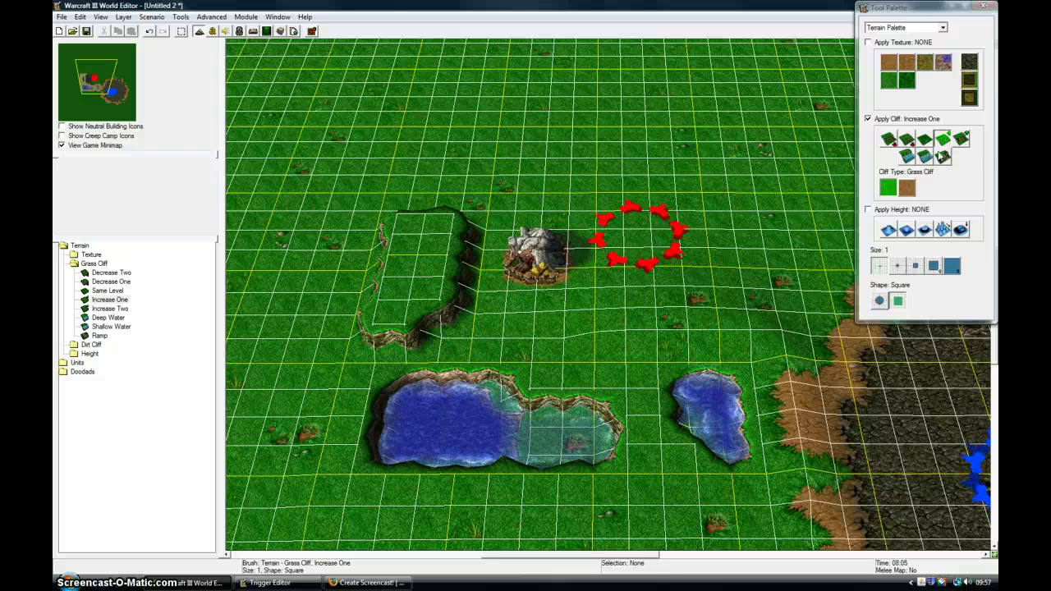
{"action": "left_click", "coordinate": [944, 159]}
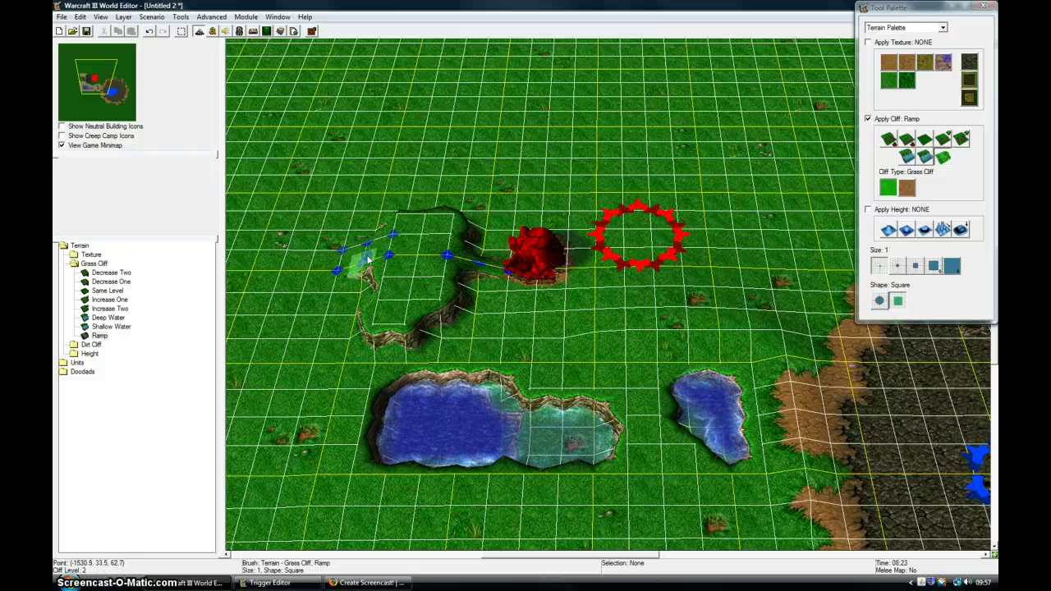
Cut a ramp into the plateau's west edge and carve a long deep-water lake near the western edge.
{"action": "left_click", "coordinate": [355, 299]}
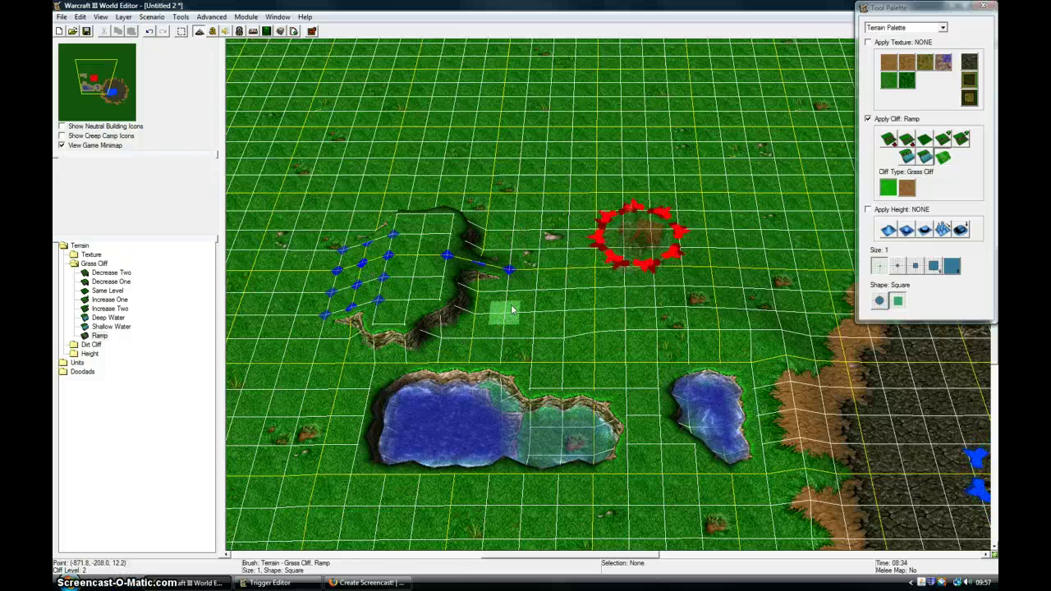
{"action": "key", "text": "Left"}
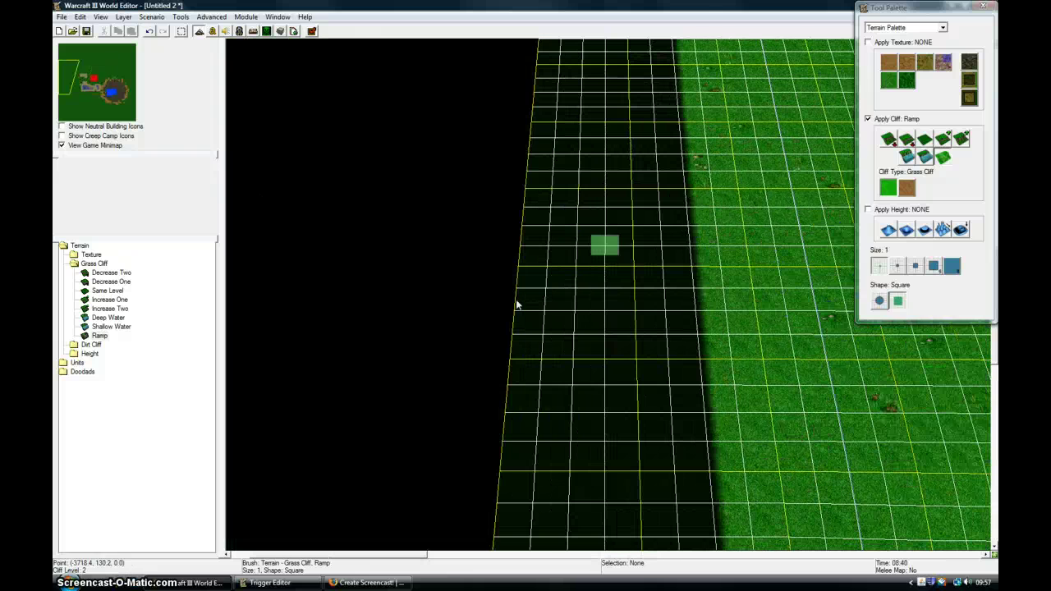
{"action": "left_click", "coordinate": [907, 156]}
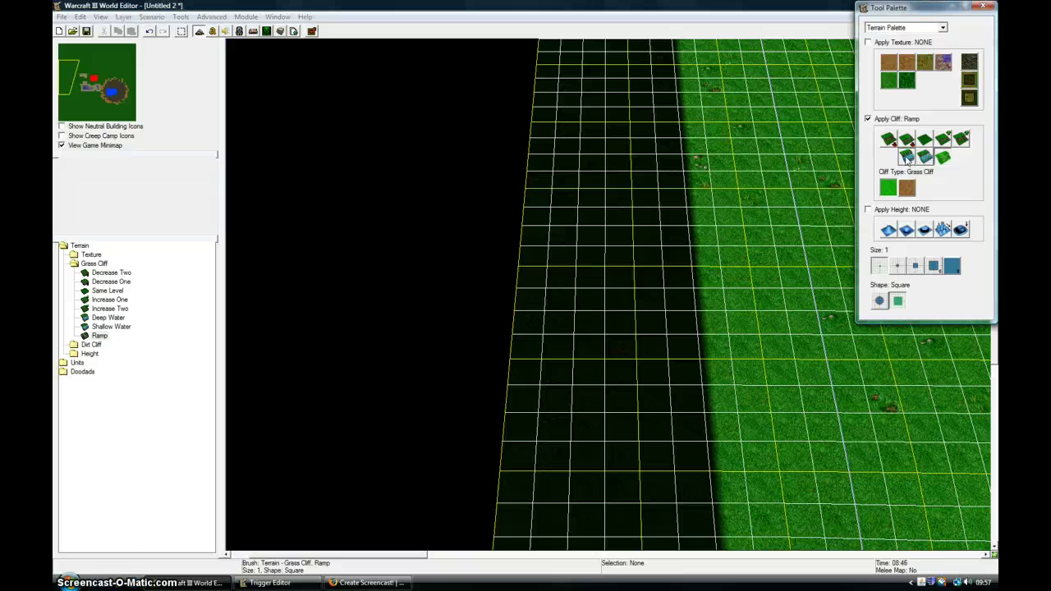
{"action": "mouse_move", "coordinate": [798, 225]}
{"action": "left_mouse_down"}
{"action": "mouse_move", "coordinate": [805, 331]}
{"action": "mouse_move", "coordinate": [841, 332]}
{"action": "left_mouse_up"}
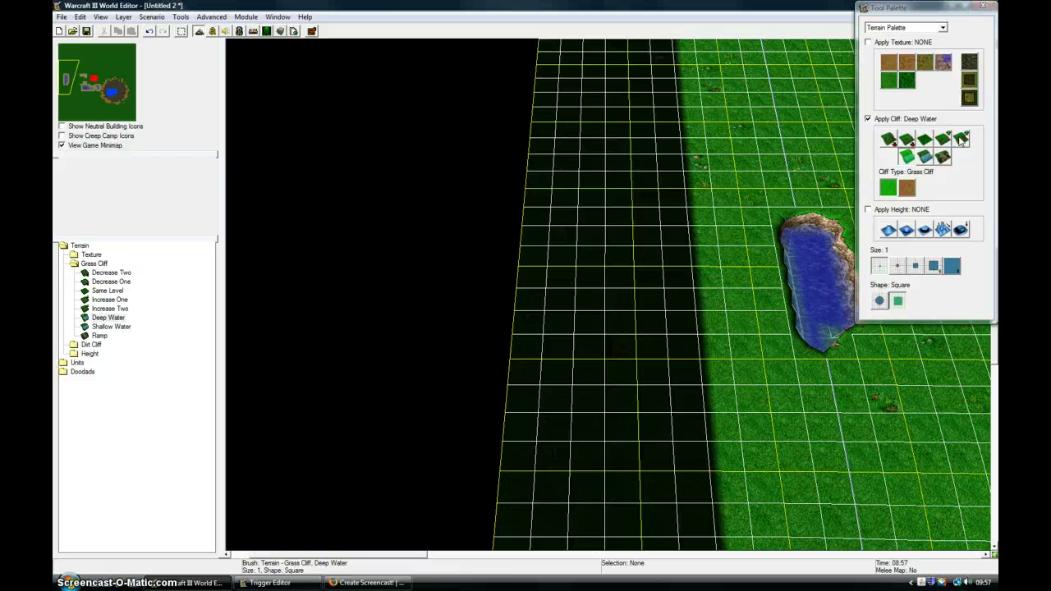
{"action": "left_click", "coordinate": [942, 155]}
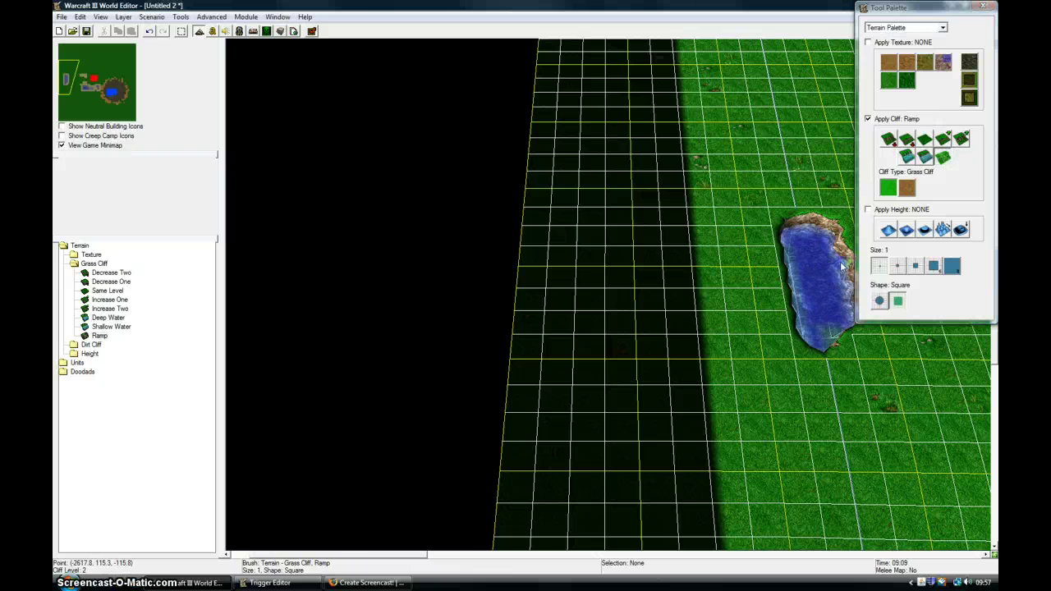
{"action": "key", "text": "Right"}
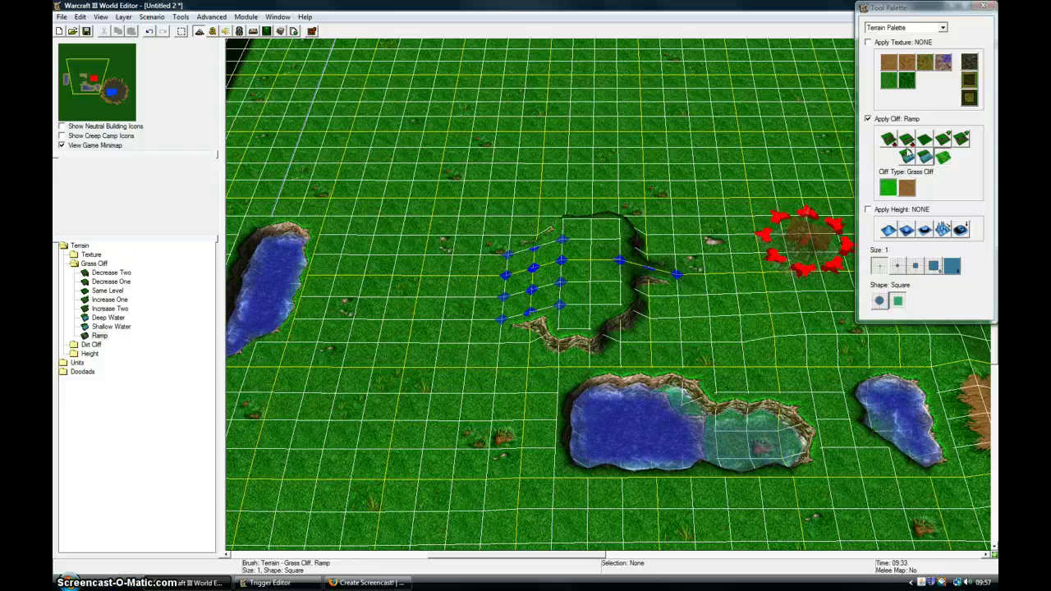
Raise a narrow two-level grass cliff southwest of the plateau.
{"action": "left_click", "coordinate": [962, 139]}
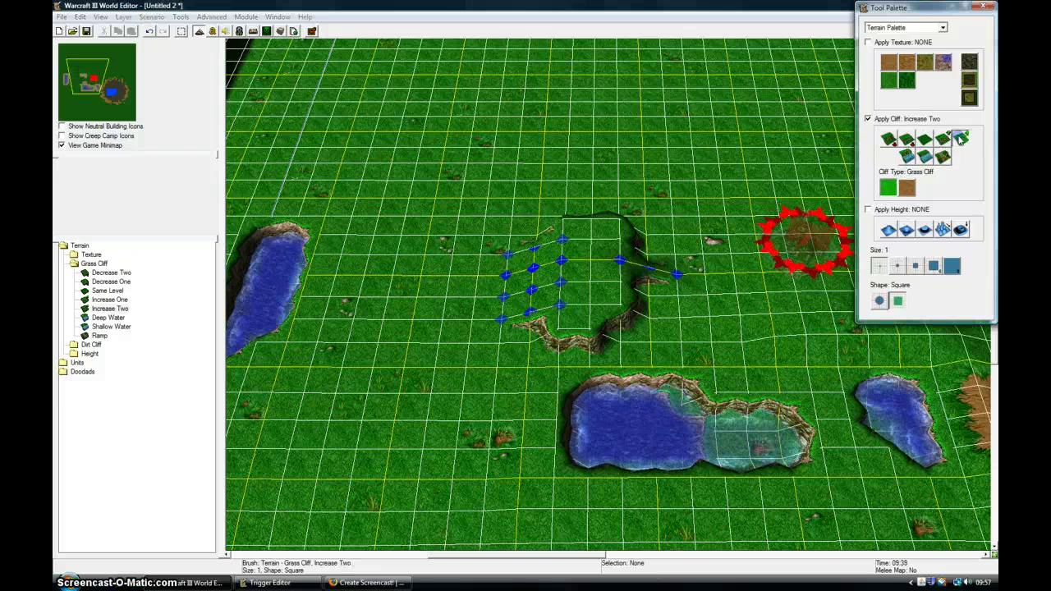
{"action": "left_click", "coordinate": [440, 376]}
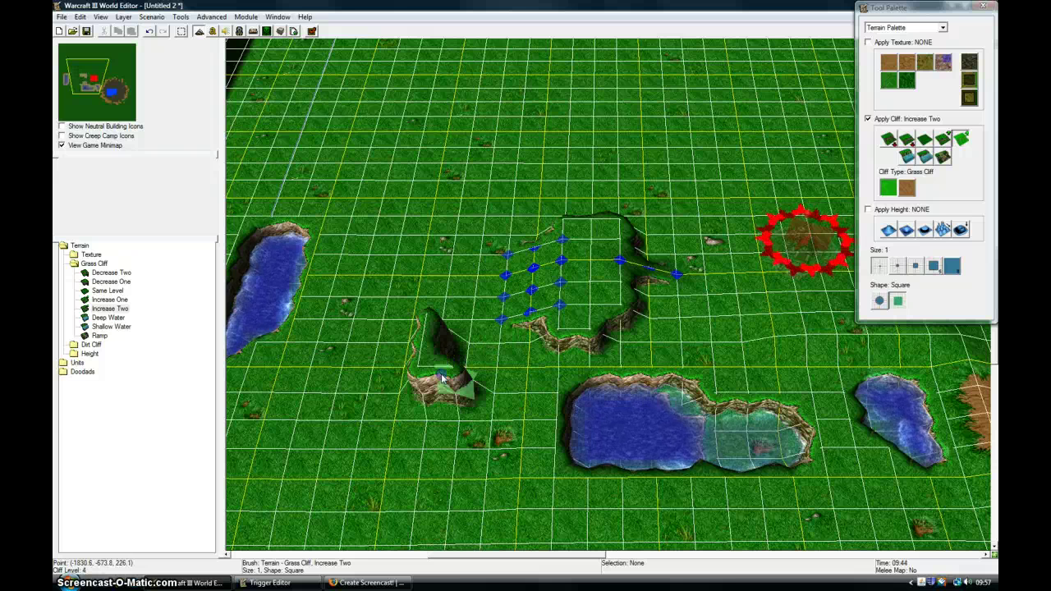
{"action": "left_click", "coordinate": [439, 336]}
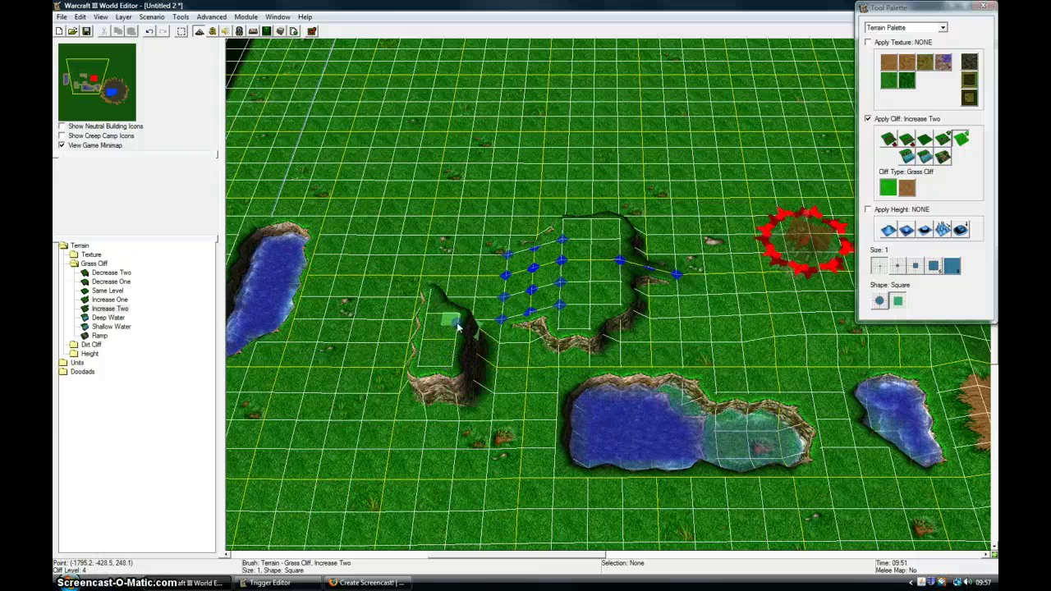
Place a ramp along the plateau's east edge.
{"action": "left_click", "coordinate": [942, 157]}
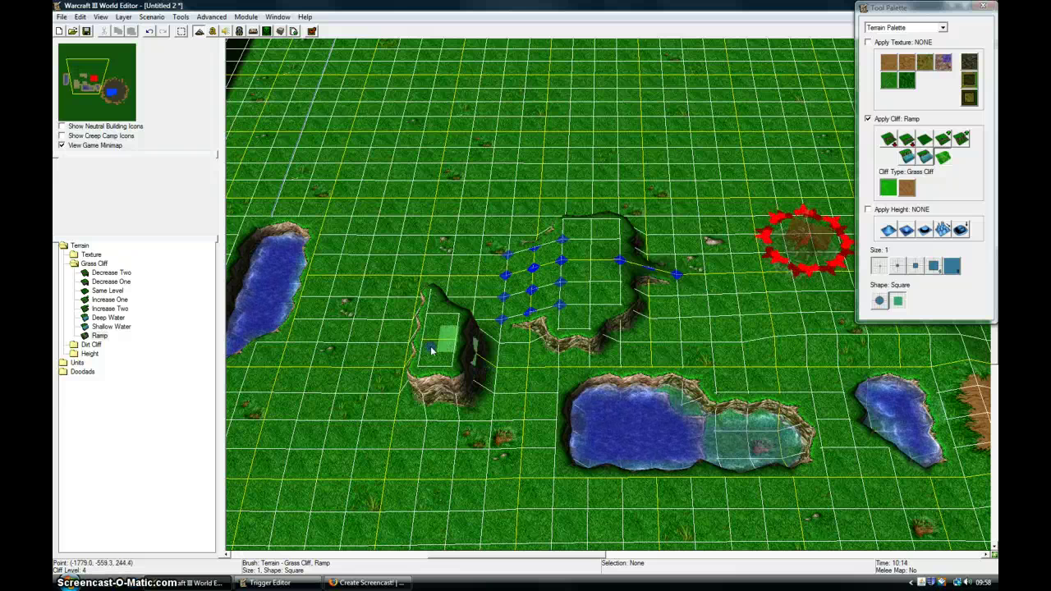
{"action": "left_click", "coordinate": [624, 305]}
{"action": "left_click", "coordinate": [647, 283]}
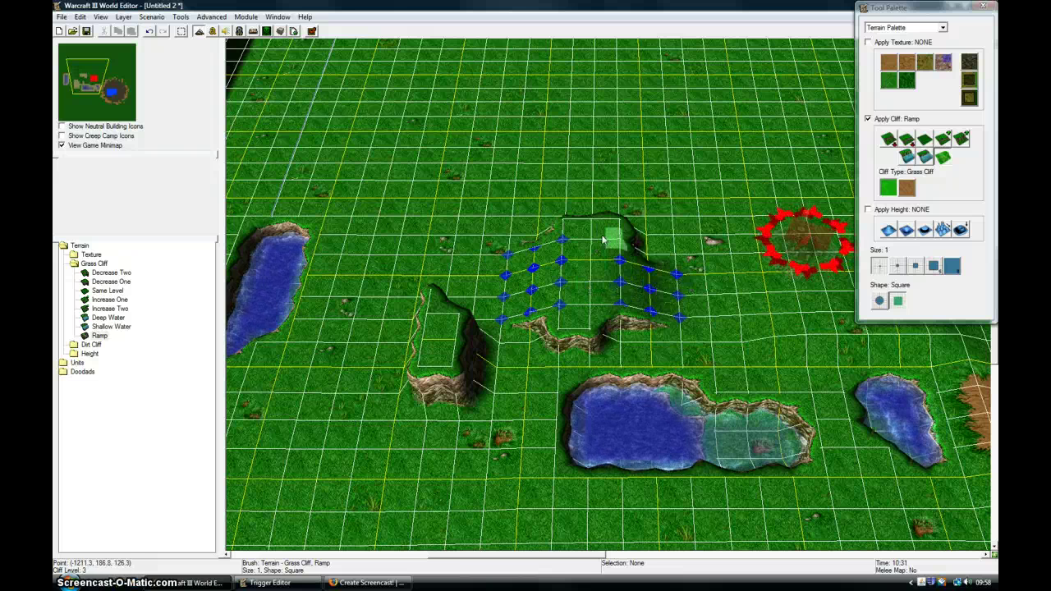
{"action": "left_click", "coordinate": [628, 237]}
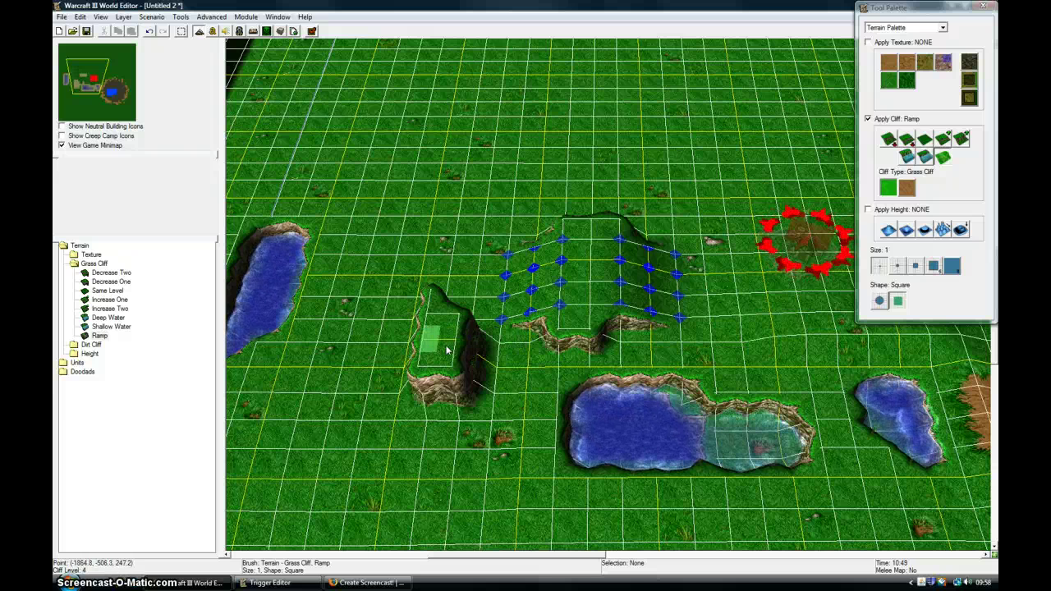
{"action": "key", "text": "Up"}
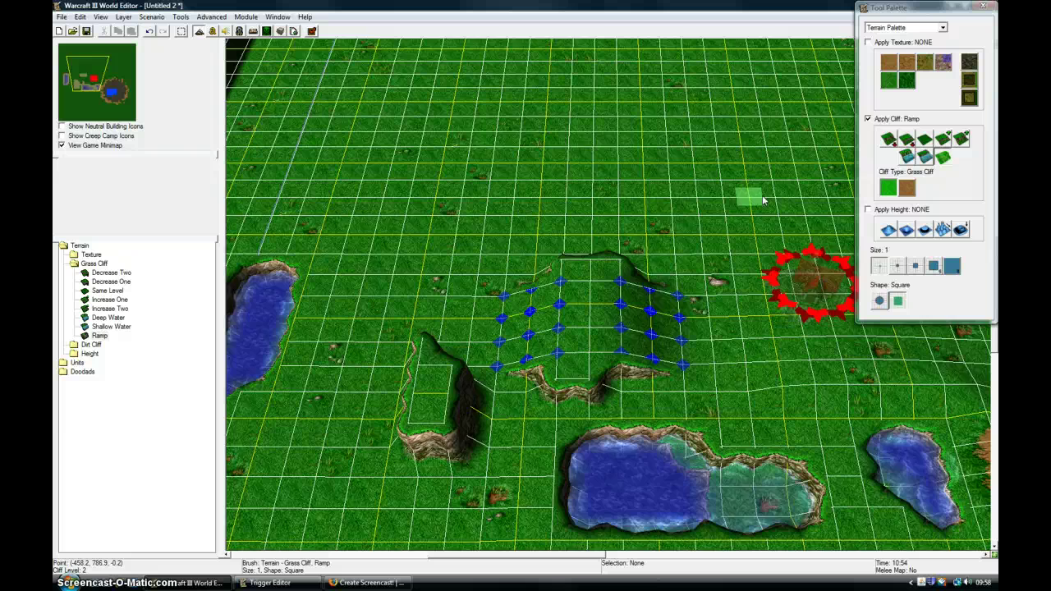